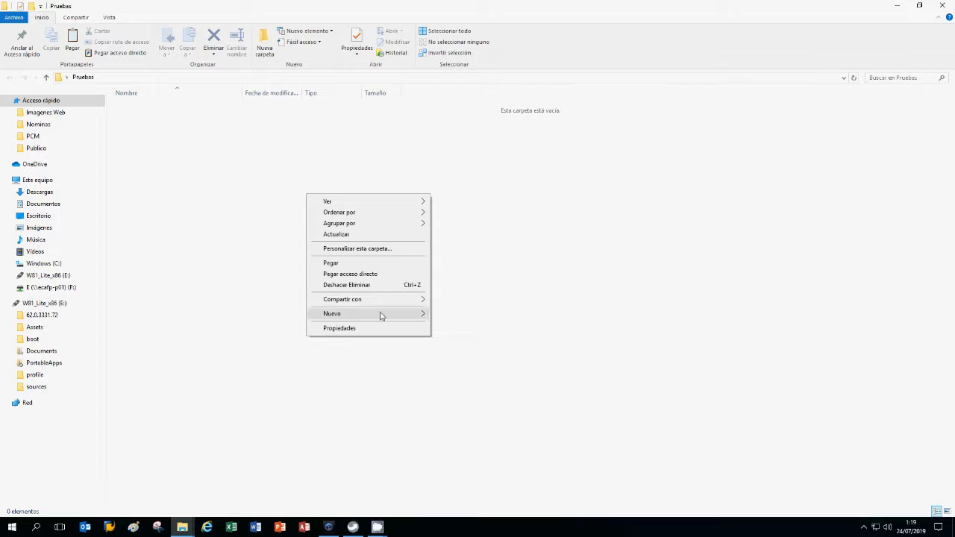
# Create a new Microsoft Access Database file named Pruebas in the folder and open it in Access
pyautogui.click(198, 280)
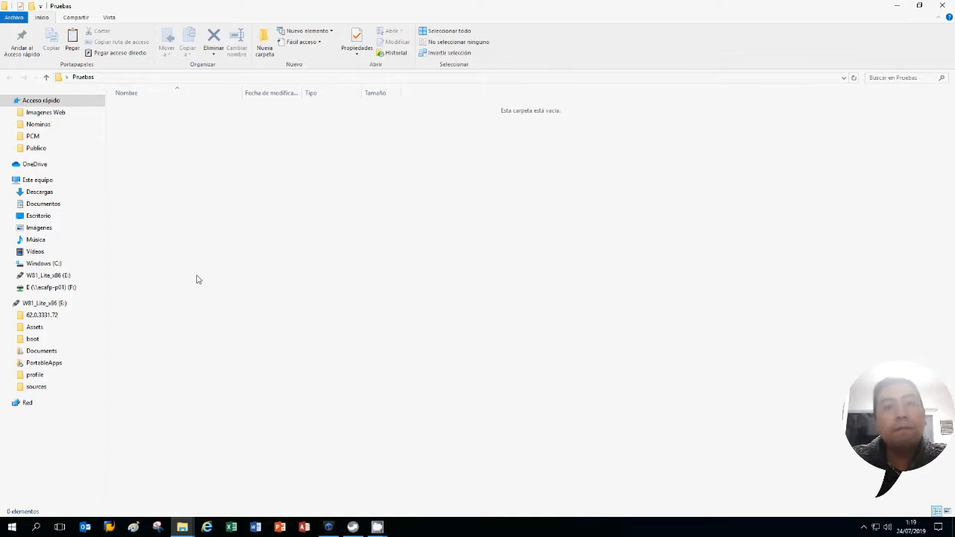
pyautogui.rightClick(198, 280)
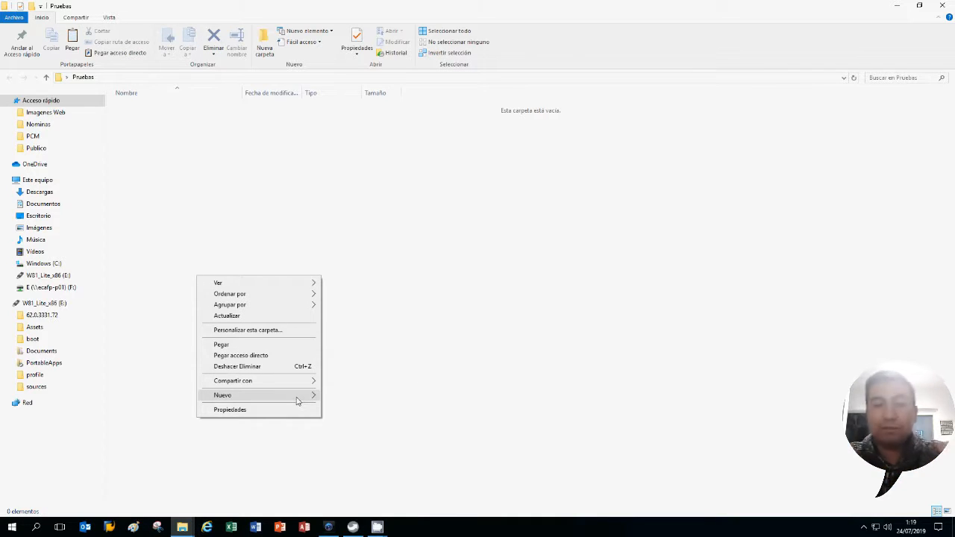
pyautogui.moveTo(297, 402)
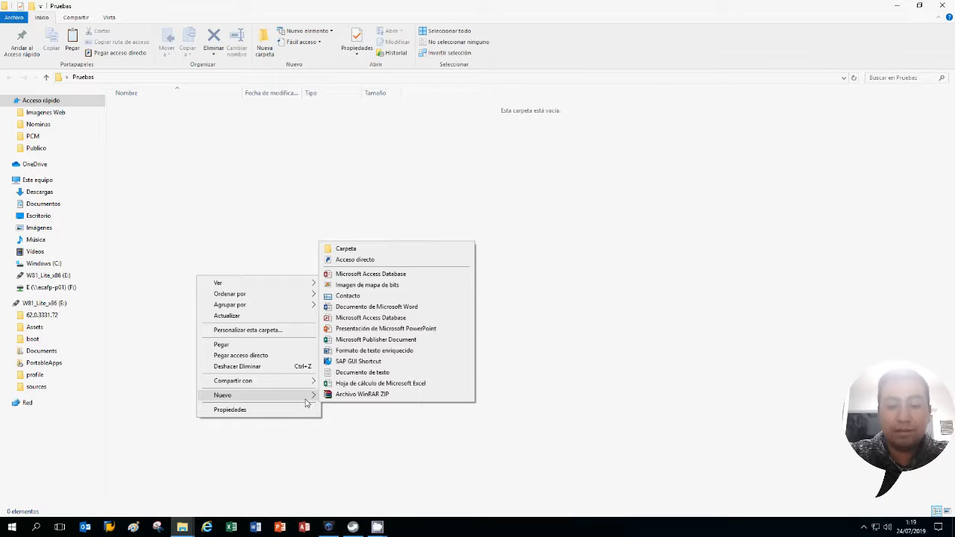
pyautogui.click(338, 274)
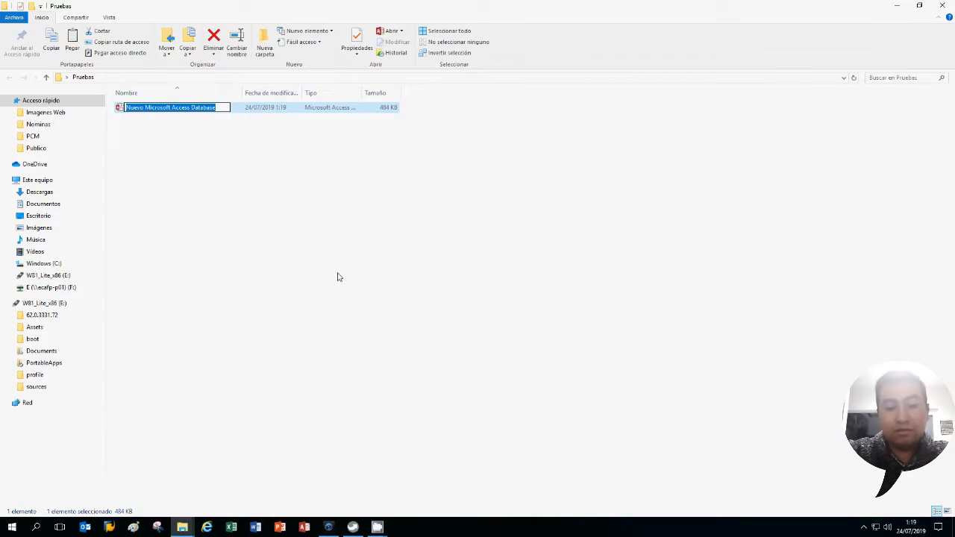
pyautogui.write('Pruebas')
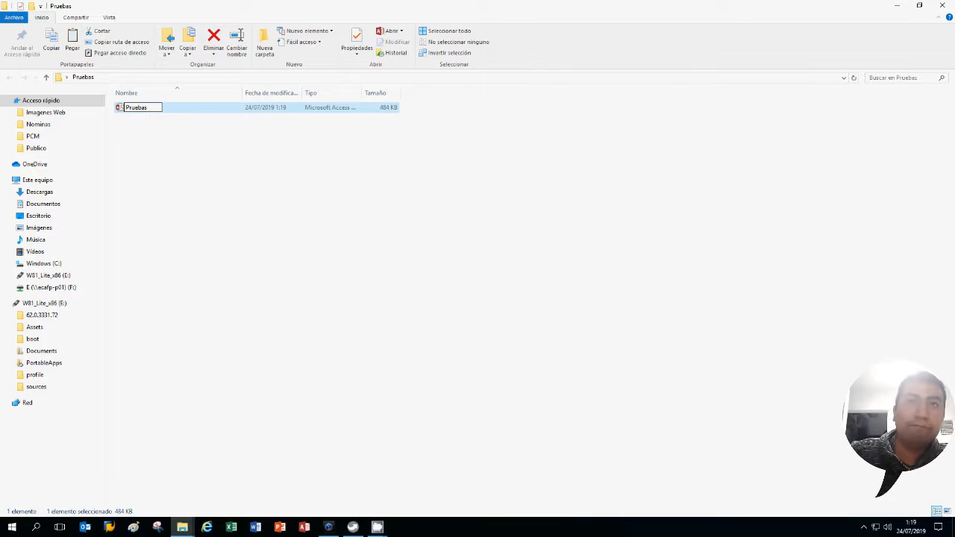
pyautogui.press('Return')
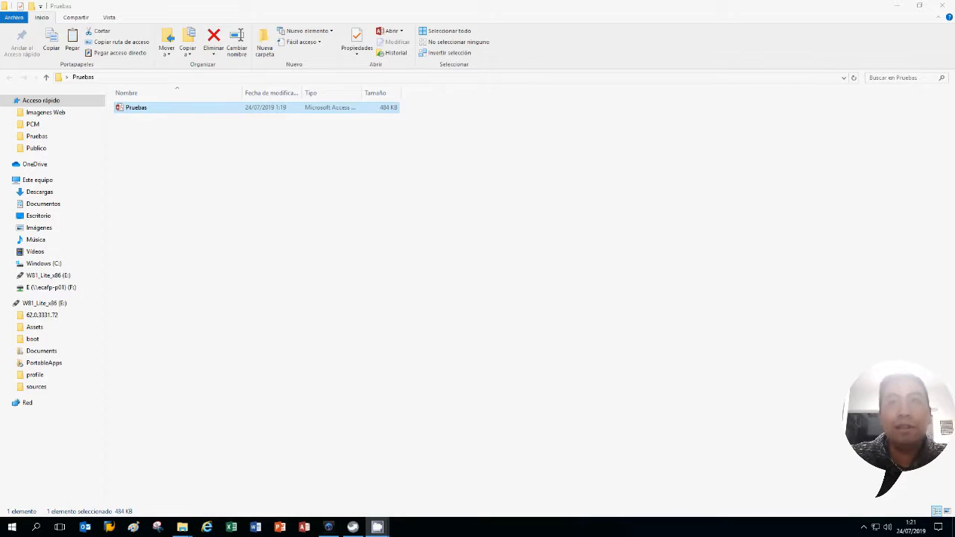
pyautogui.click(118, 111)
pyautogui.doubleClick(118, 111)
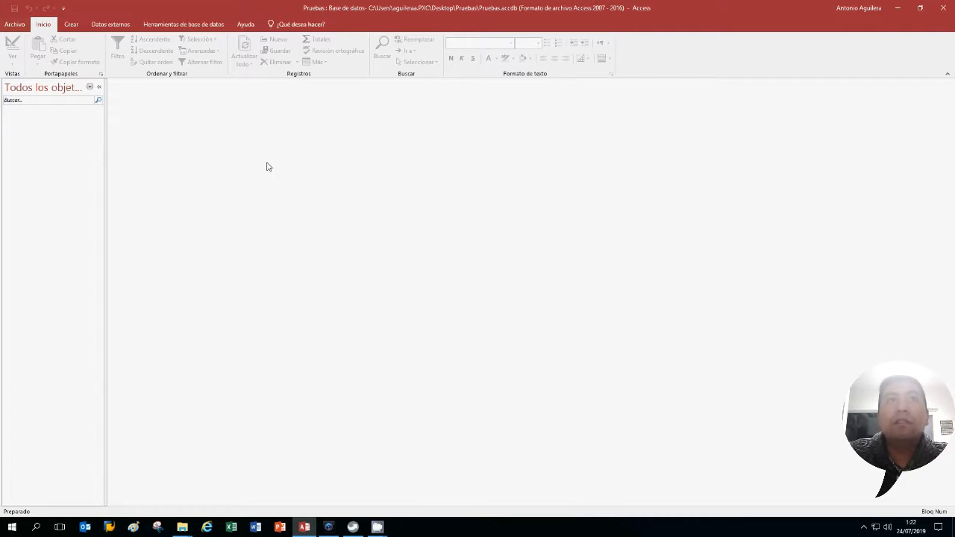
# Browse the creation, external data, database tools and help ribbon tabs, then return to Home
pyautogui.click(73, 25)
pyautogui.click(124, 24)
pyautogui.click(160, 24)
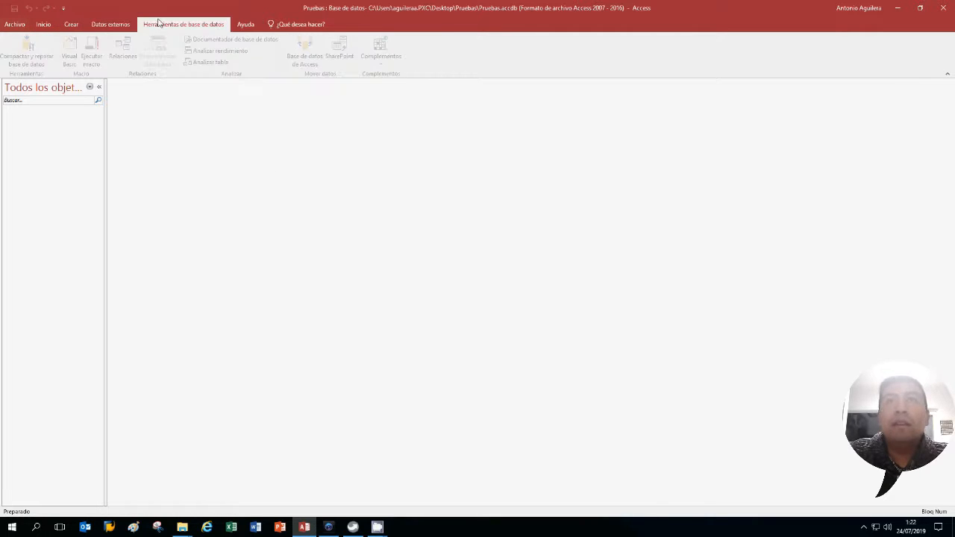
pyautogui.click(246, 24)
pyautogui.click(110, 25)
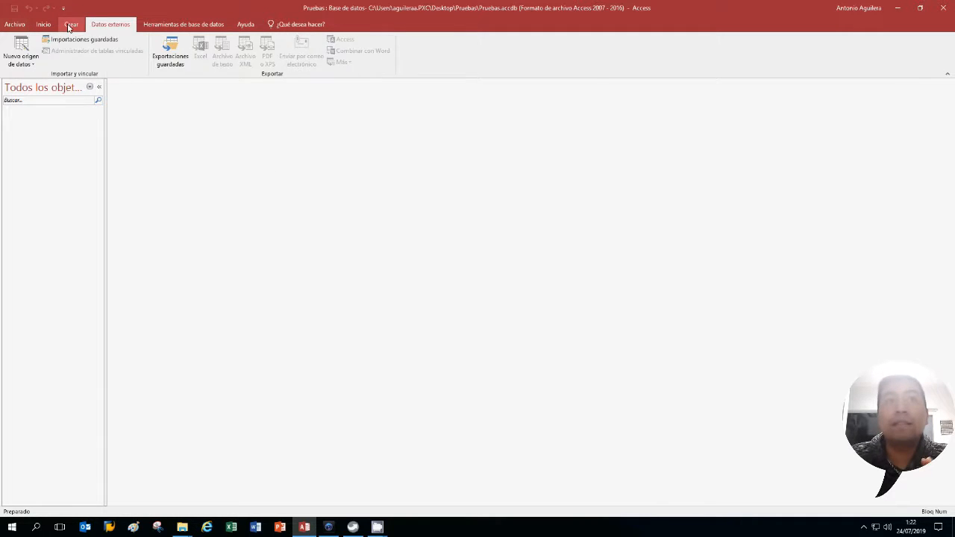
pyautogui.click(70, 26)
pyautogui.click(50, 26)
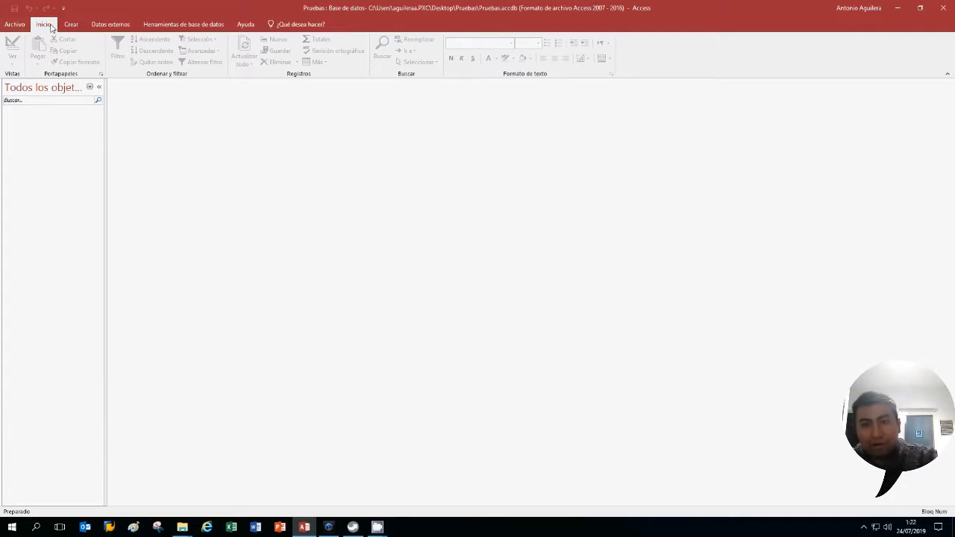
# Hide and reshow the navigation pane, review its grouping options, then switch to the Crear tab
pyautogui.click(99, 87)
pyautogui.click(8, 88)
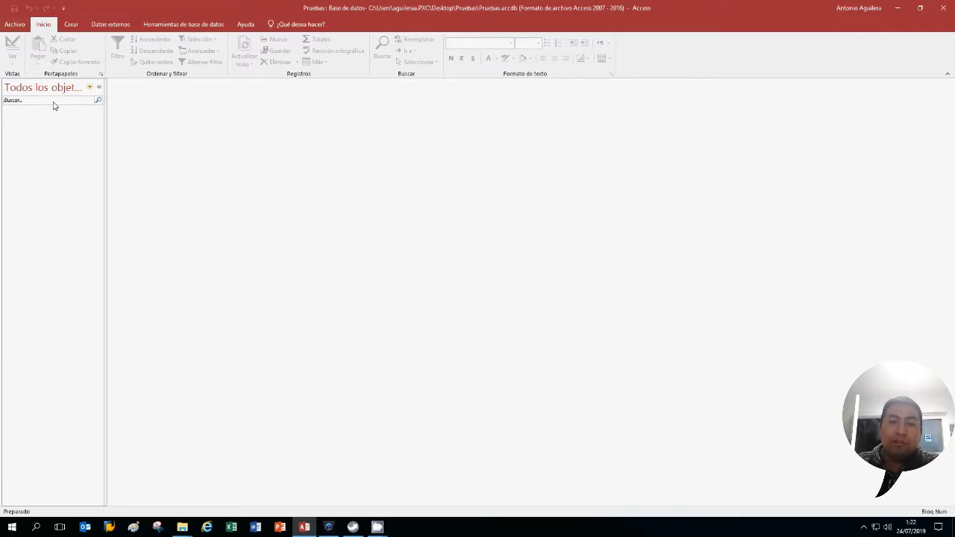
pyautogui.click(90, 88)
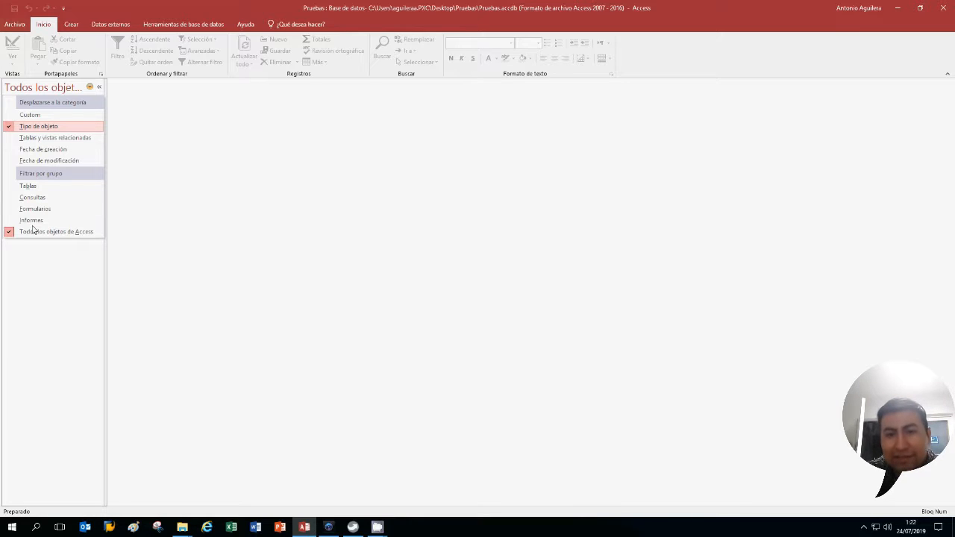
pyautogui.click(45, 265)
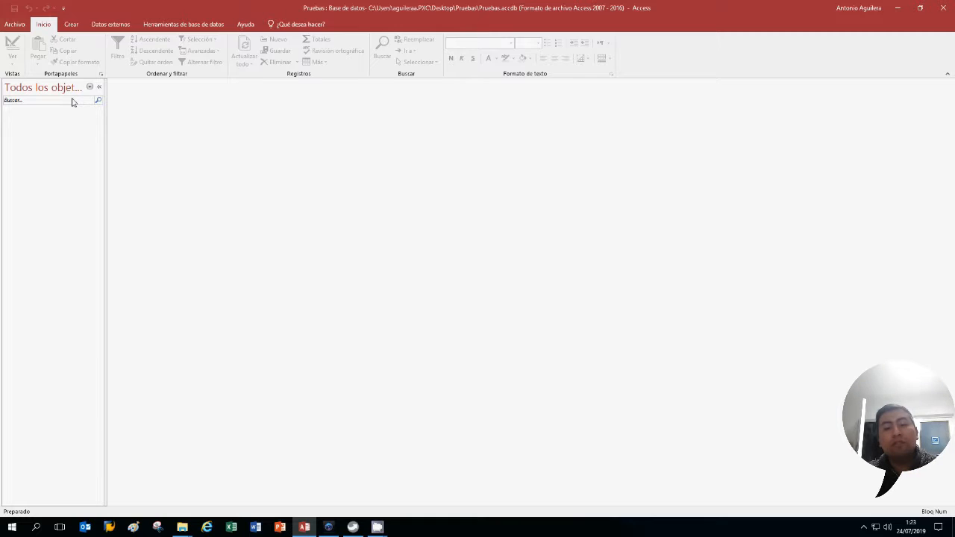
pyautogui.click(75, 30)
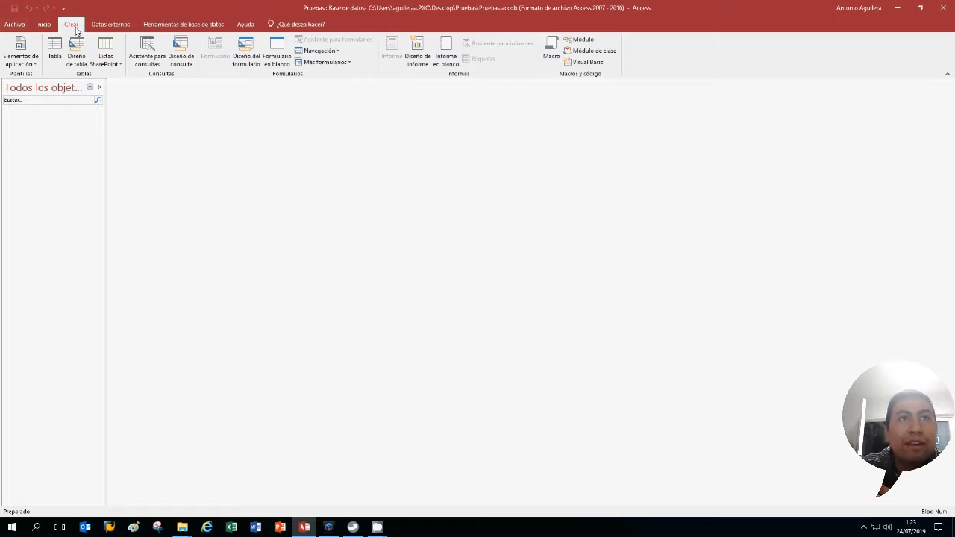
# Add the Contactos application part from Inicio rápido and select the new Contactos table
pyautogui.click(26, 58)
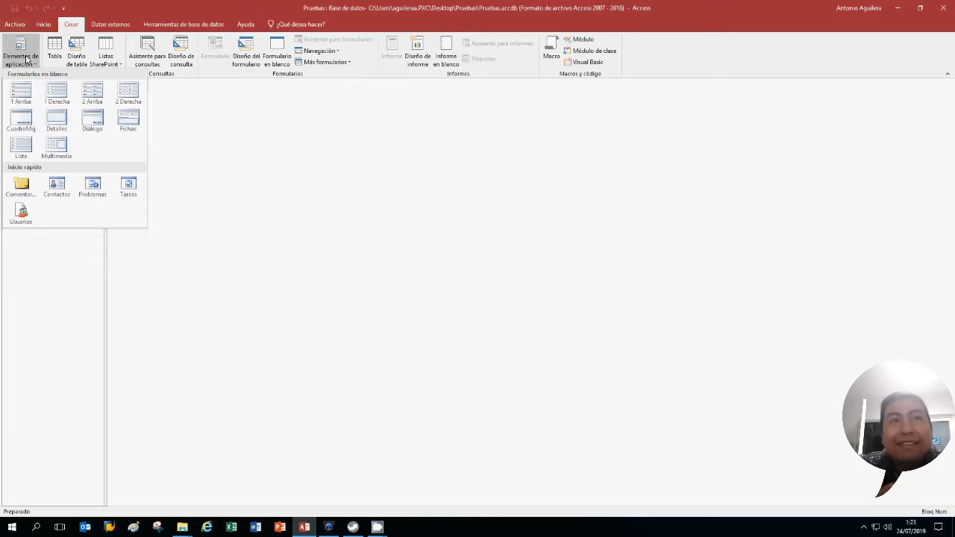
pyautogui.click(57, 187)
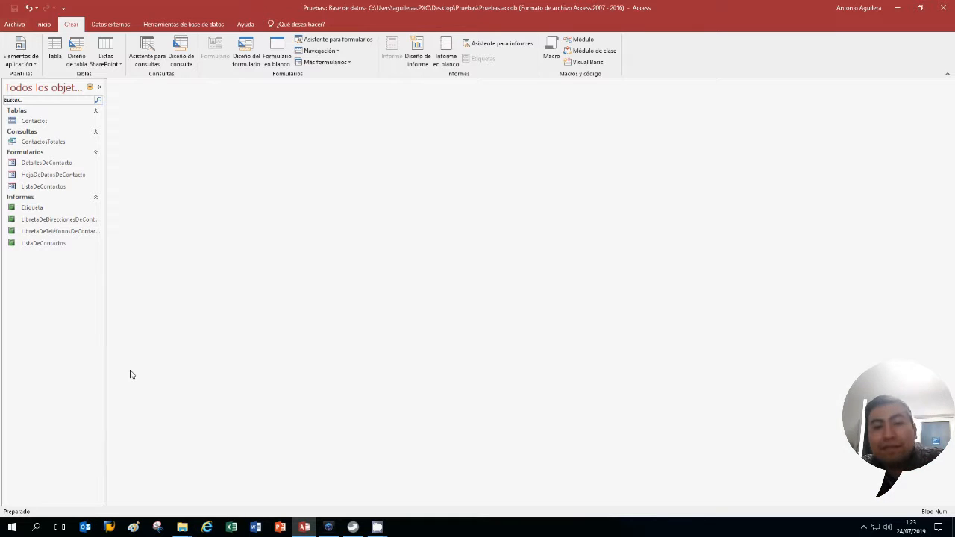
pyautogui.click(75, 124)
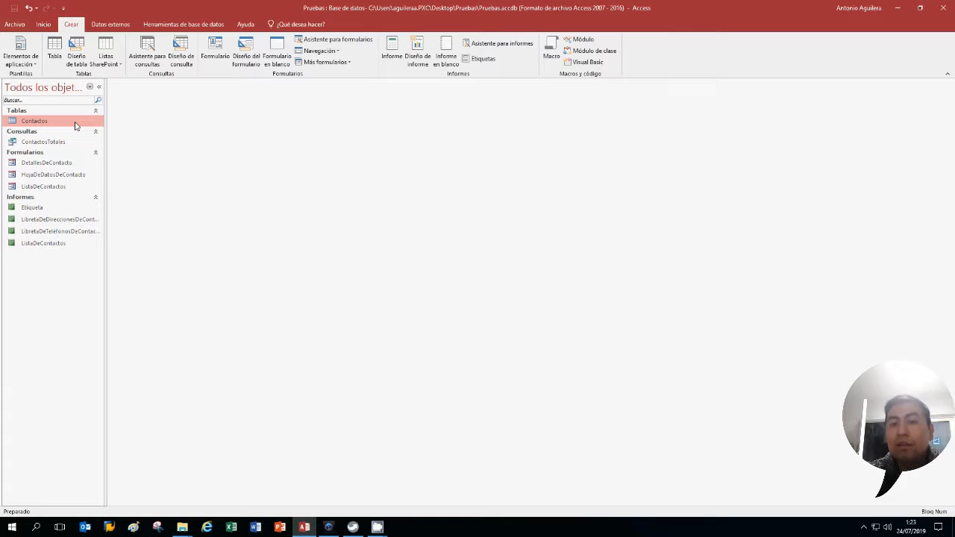
# Open the Contactos table and move through the new record's Compañía, Apellidos, Nombre and e-mail fields
pyautogui.doubleClick(75, 124)
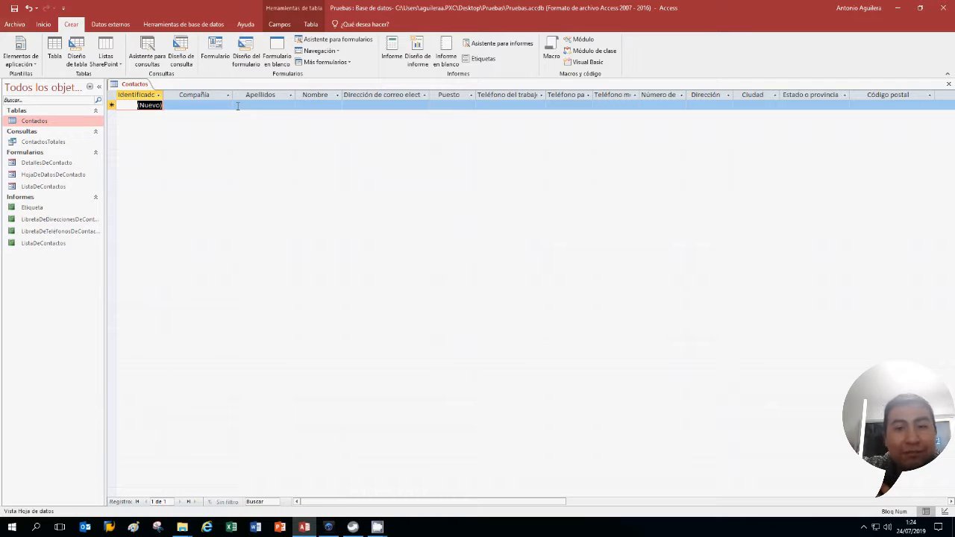
pyautogui.press('Tab')
pyautogui.press('Tab')
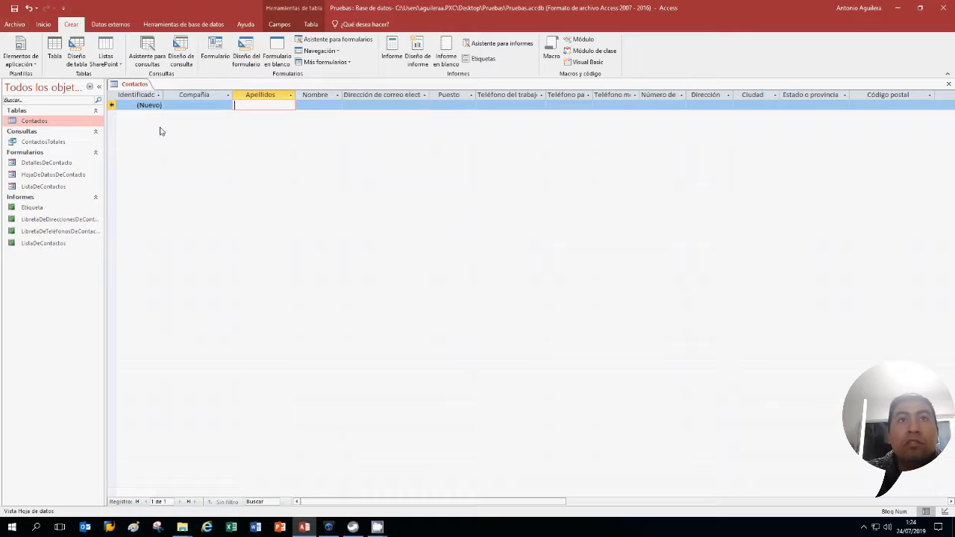
pyautogui.click(187, 107)
pyautogui.click(259, 106)
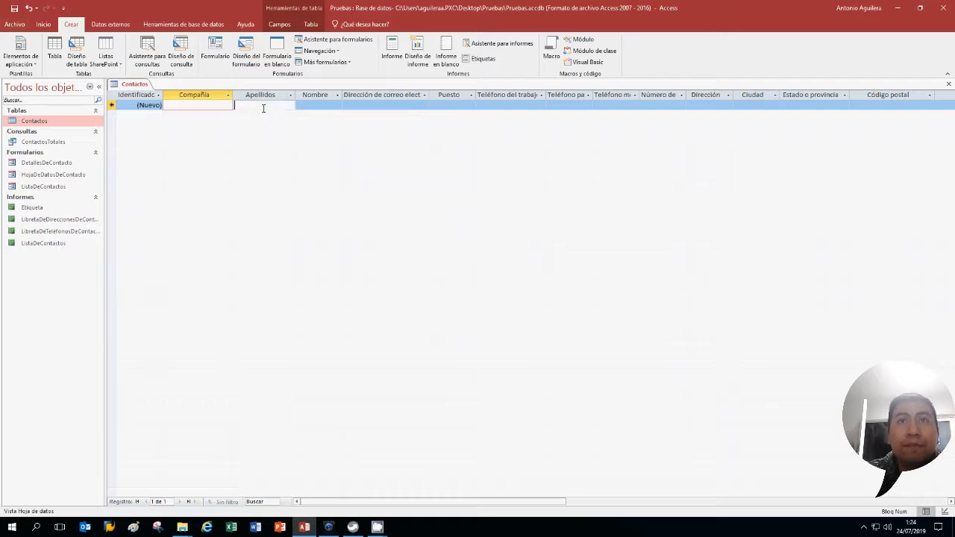
pyautogui.click(318, 105)
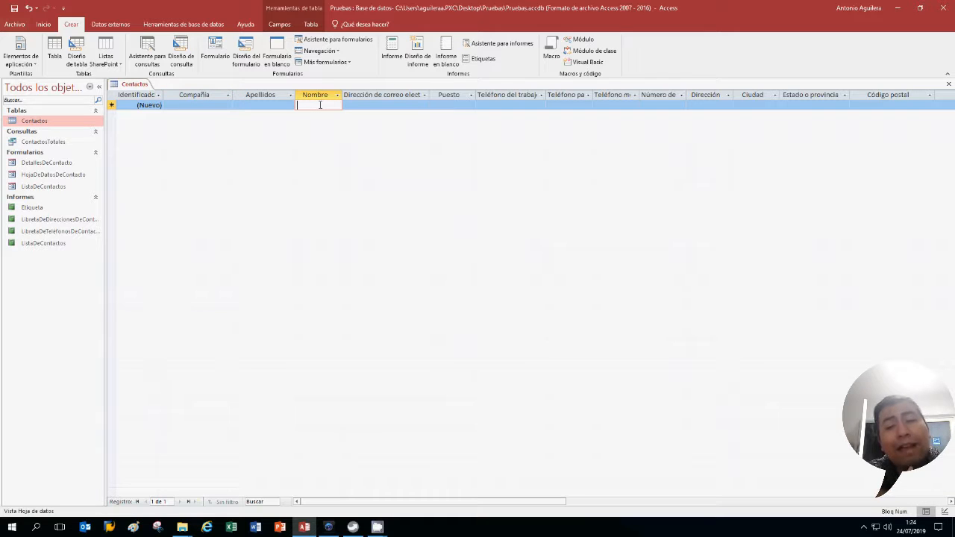
pyautogui.click(366, 104)
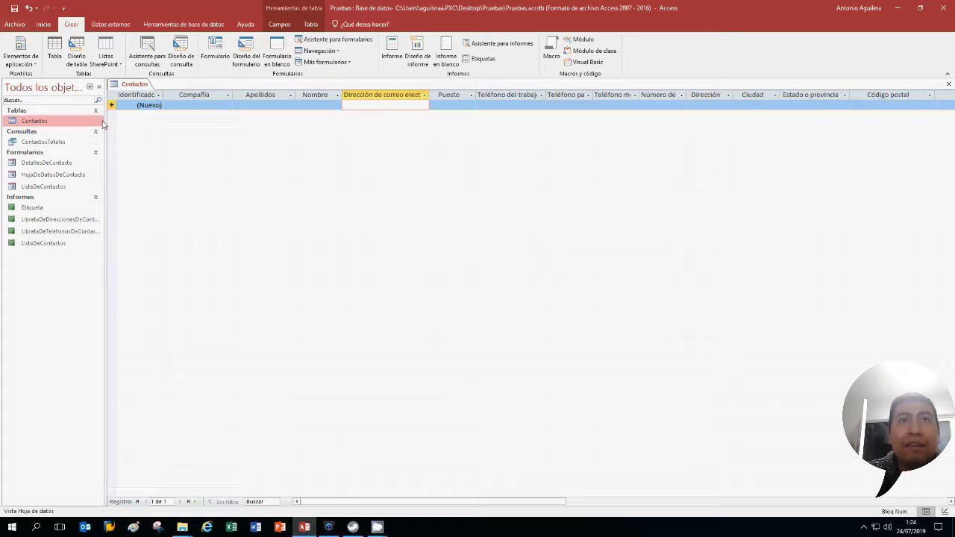
# Keep the table in Datasheet view from the tab's view menu, then bring up the view options again
pyautogui.rightClick(120, 86)
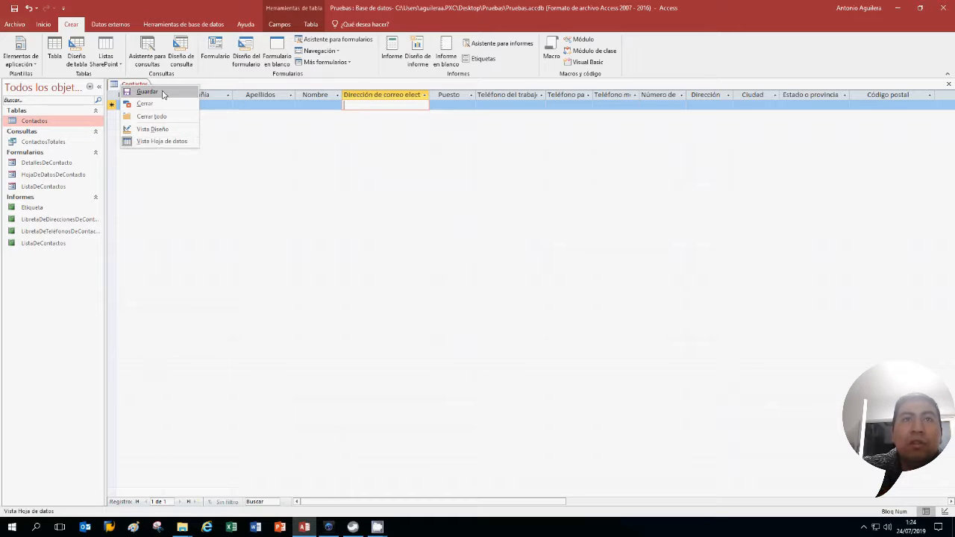
pyautogui.click(179, 143)
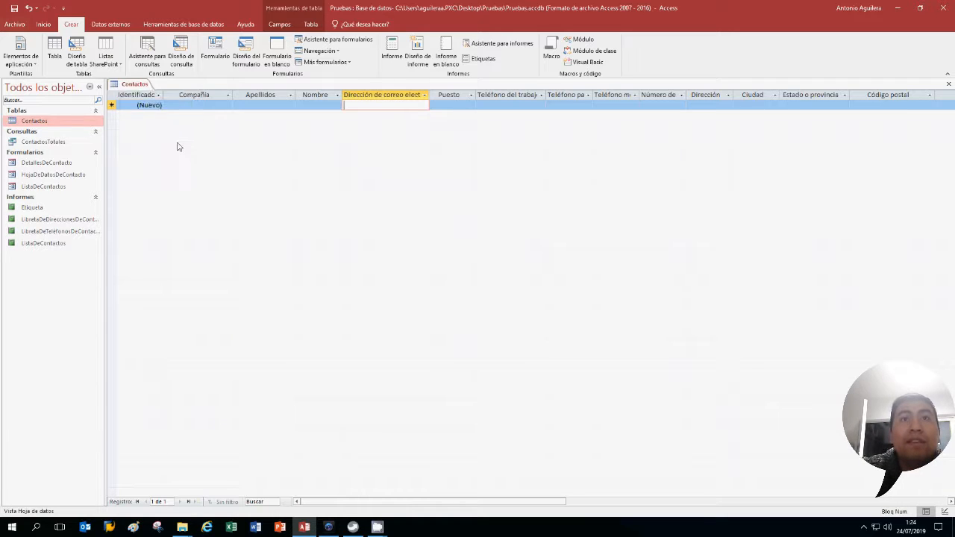
pyautogui.rightClick(146, 90)
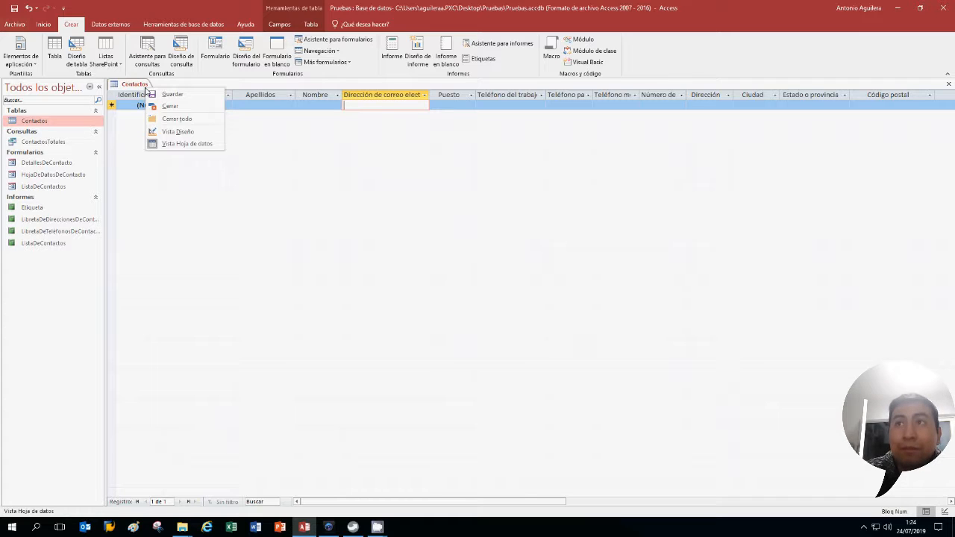
pyautogui.click(306, 112)
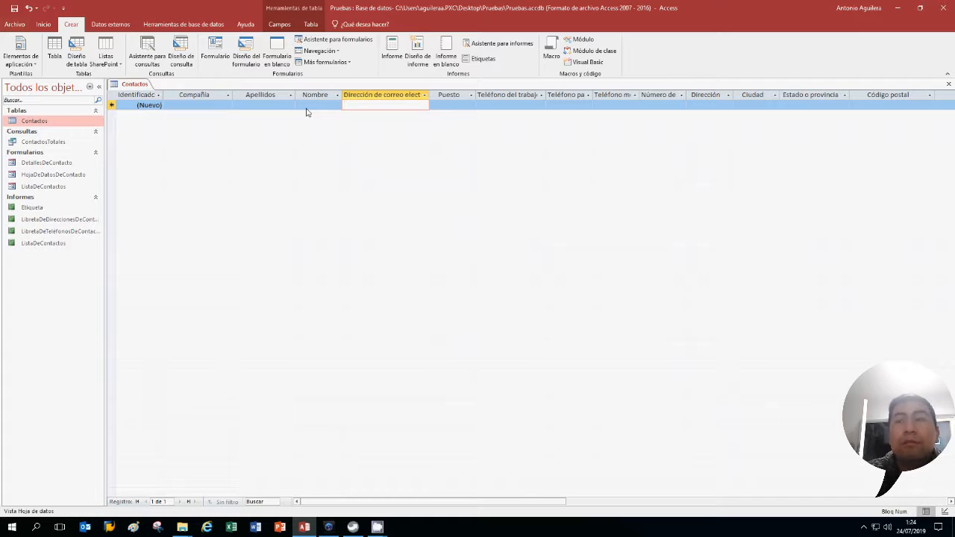
pyautogui.press('Left')
pyautogui.press('Right')
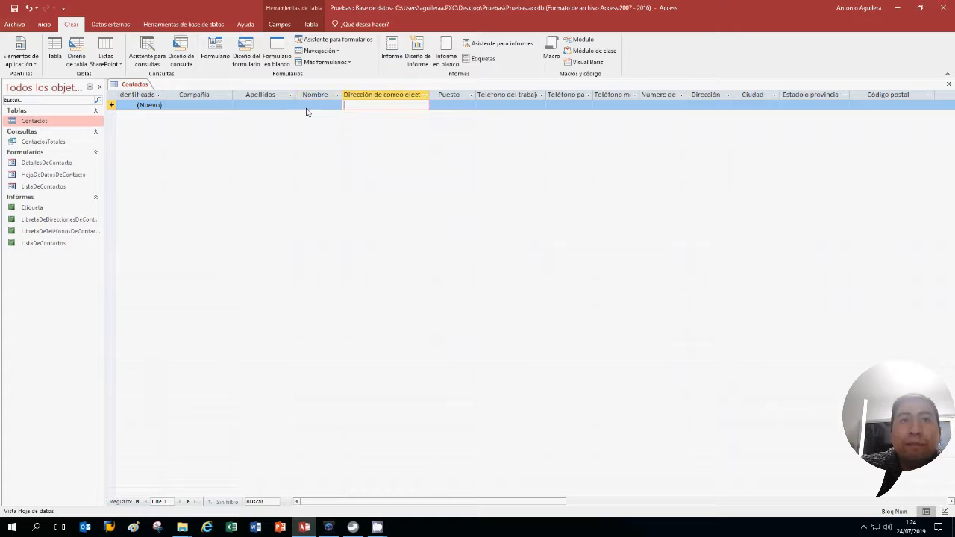
pyautogui.rightClick(149, 89)
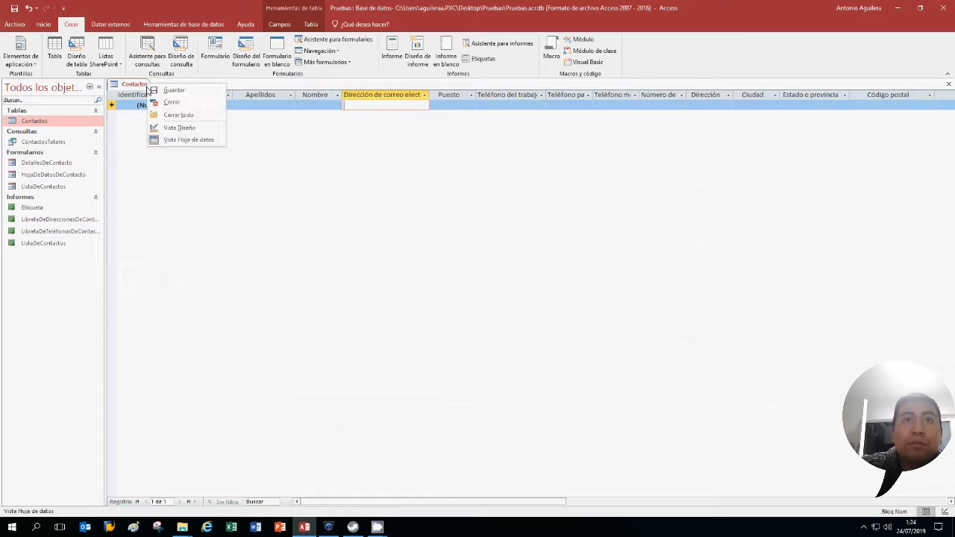
# Switch Contactos to Design view and inspect the Nombre, Apellido, e-mail and Identificador field properties
pyautogui.click(168, 127)
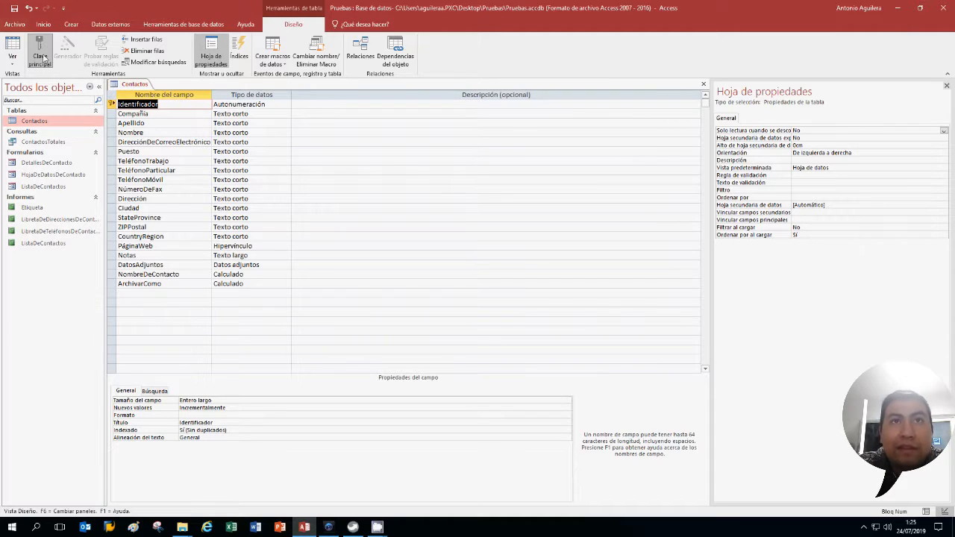
pyautogui.click(140, 133)
pyautogui.click(141, 123)
pyautogui.press('Down')
pyautogui.press('Down')
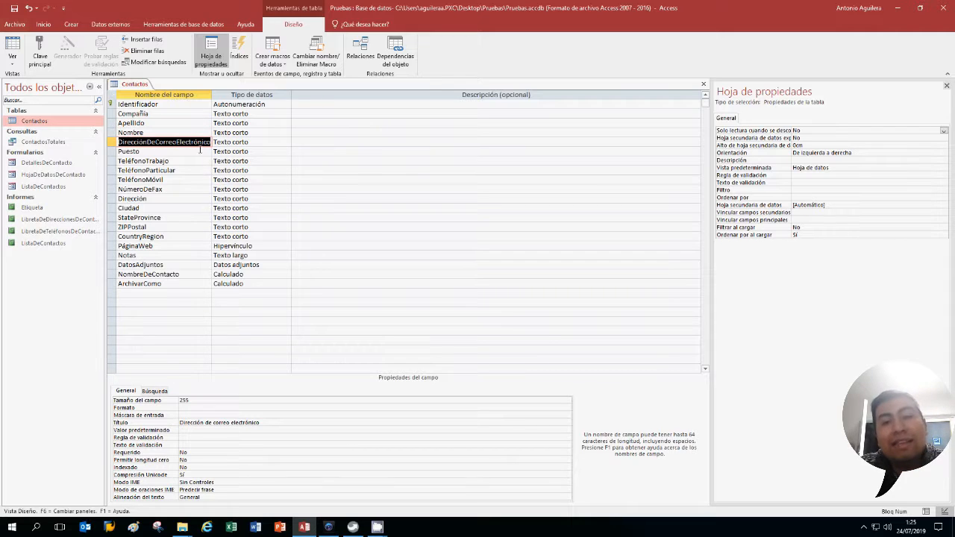
pyautogui.click(158, 105)
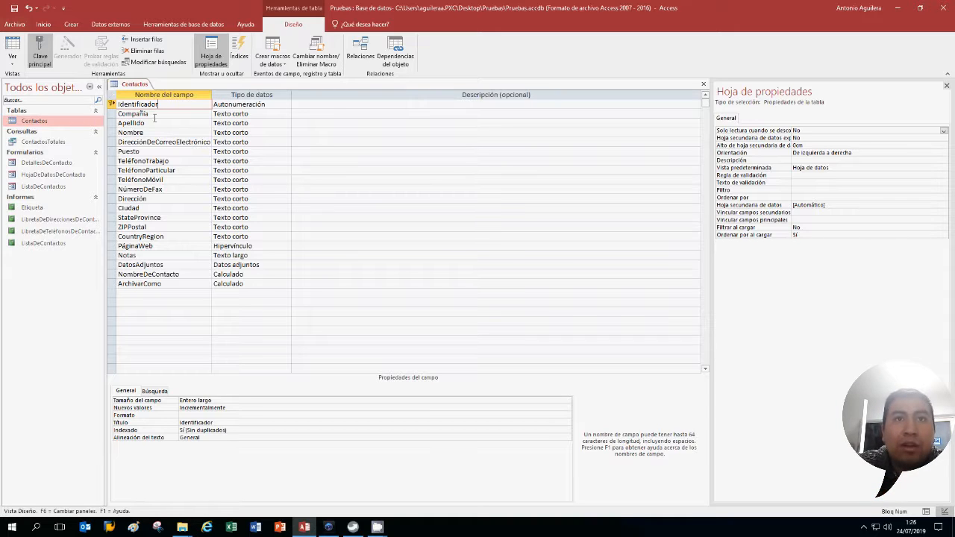
# Step through the top fields and check the Identificador field's data type
pyautogui.press('Down')
pyautogui.press('Down')
pyautogui.press('Down')
pyautogui.press('Up')
pyautogui.press('Up')
pyautogui.press('Down')
pyautogui.press('Down')
pyautogui.press('Down')
pyautogui.press('Down')
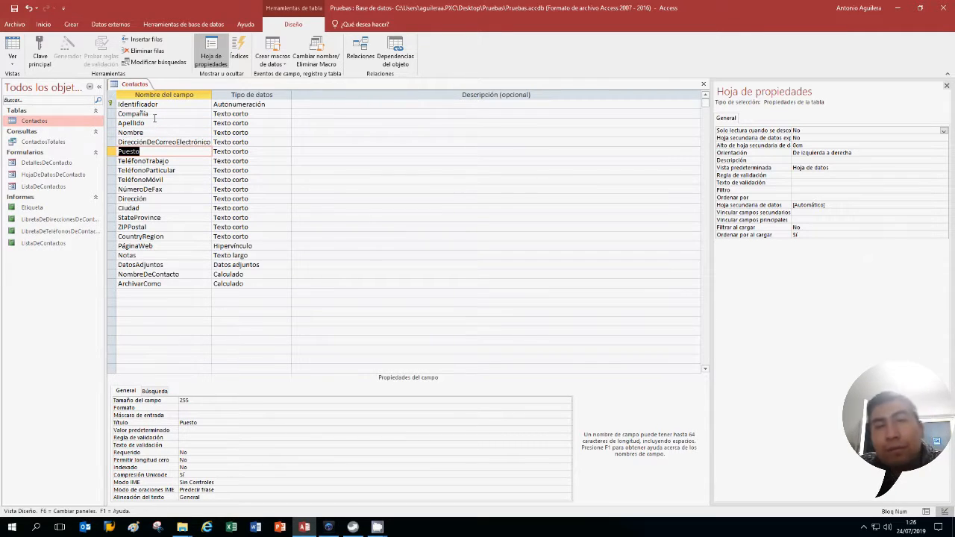
pyautogui.press('Up')
pyautogui.press('Up')
pyautogui.press('Up')
pyautogui.press('Up')
pyautogui.press('Up')
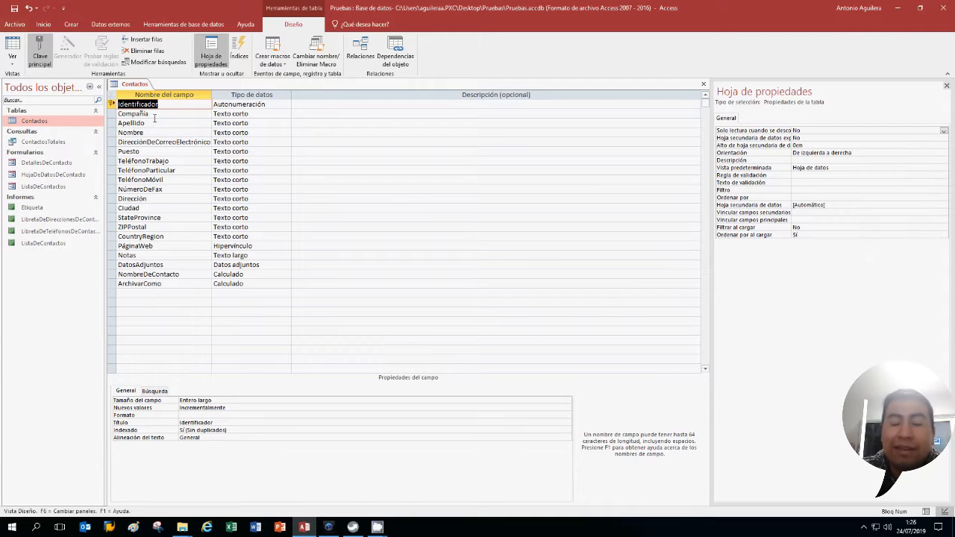
pyautogui.click(239, 104)
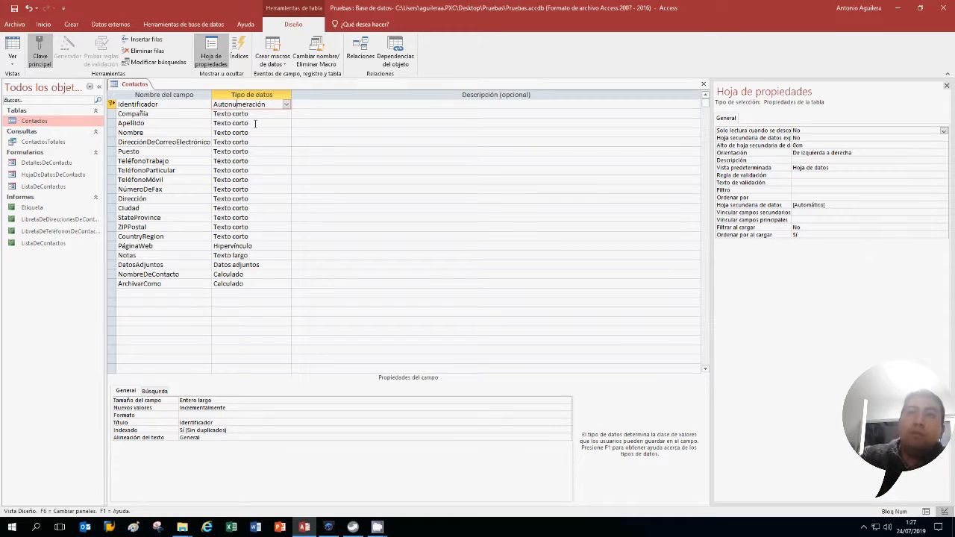
# Check the data types of NúmeroDeFax, PáginaWeb, Notas, DatosAdjuntos and the calculated fields
pyautogui.press('Down')
pyautogui.press('Down')
pyautogui.press('Down')
pyautogui.press('Down')
pyautogui.press('Down')
pyautogui.press('Down')
pyautogui.press('Down')
pyautogui.press('Down')
pyautogui.press('Down')
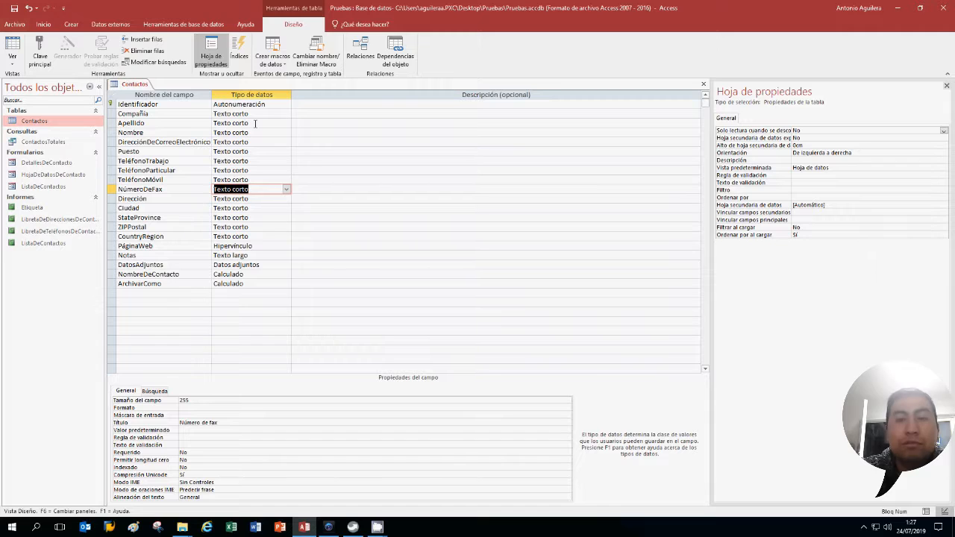
pyautogui.press('Down')
pyautogui.press('Down')
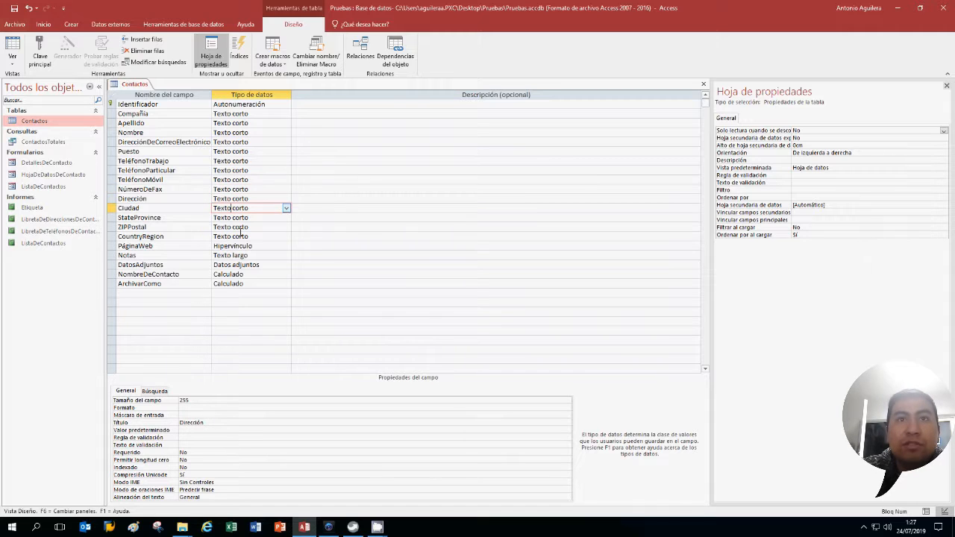
pyautogui.click(277, 248)
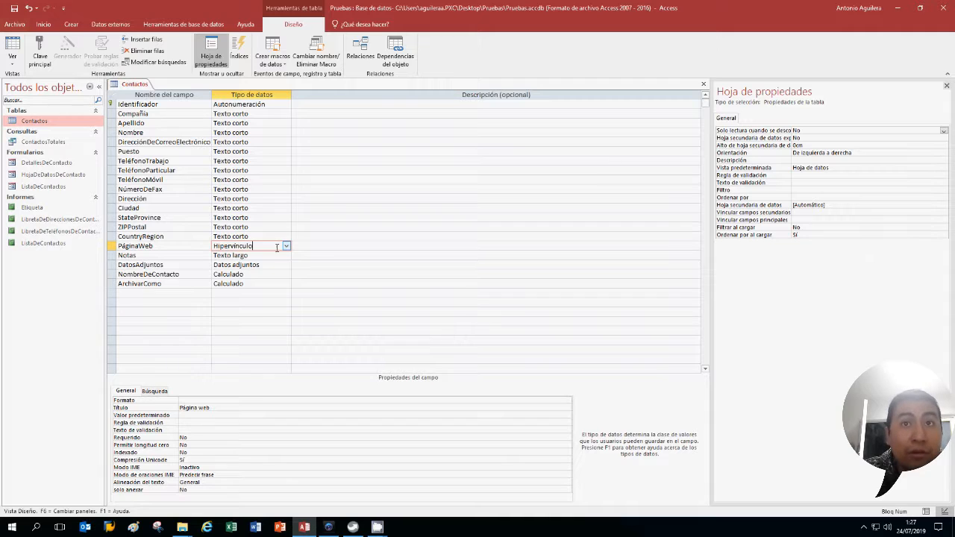
pyautogui.press('Down')
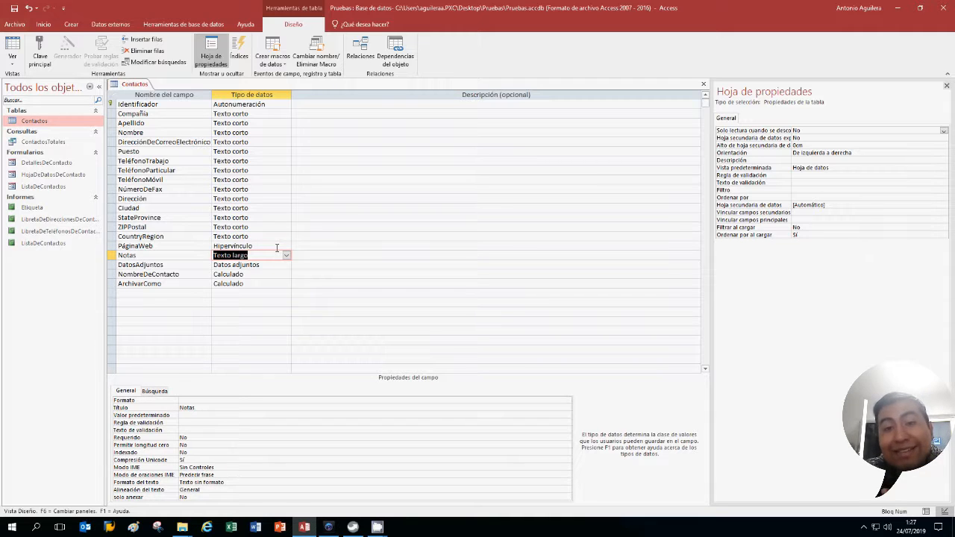
pyautogui.press('Down')
pyautogui.press('Down')
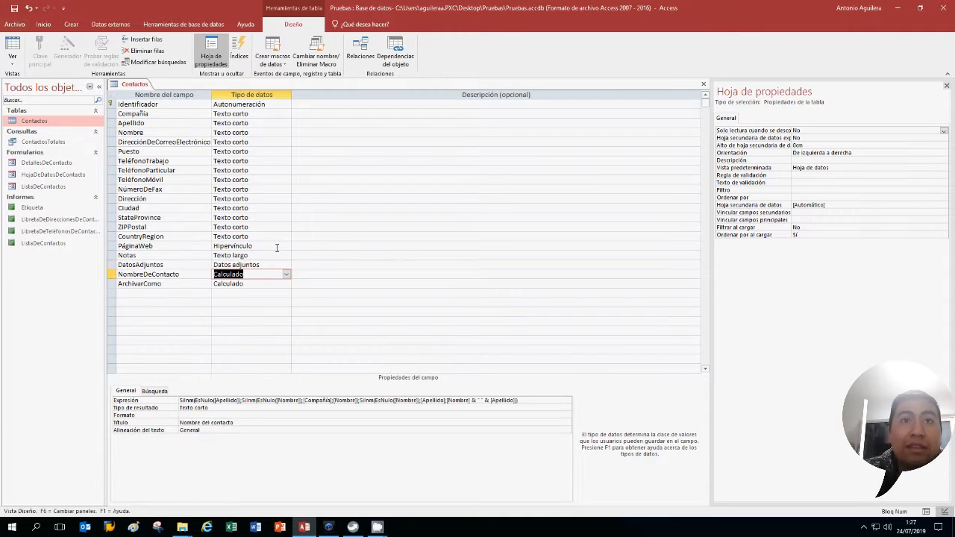
pyautogui.press('Down')
pyautogui.press('Up')
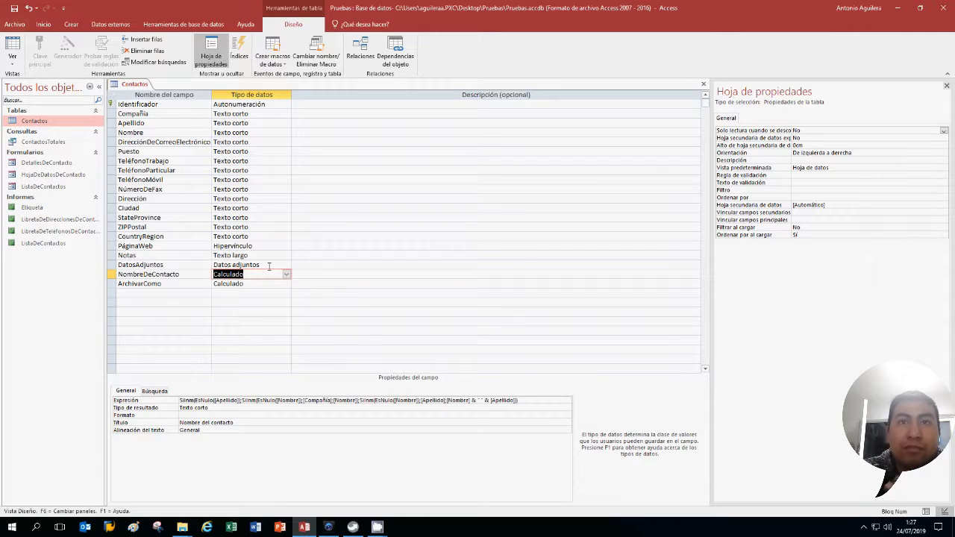
pyautogui.click(268, 266)
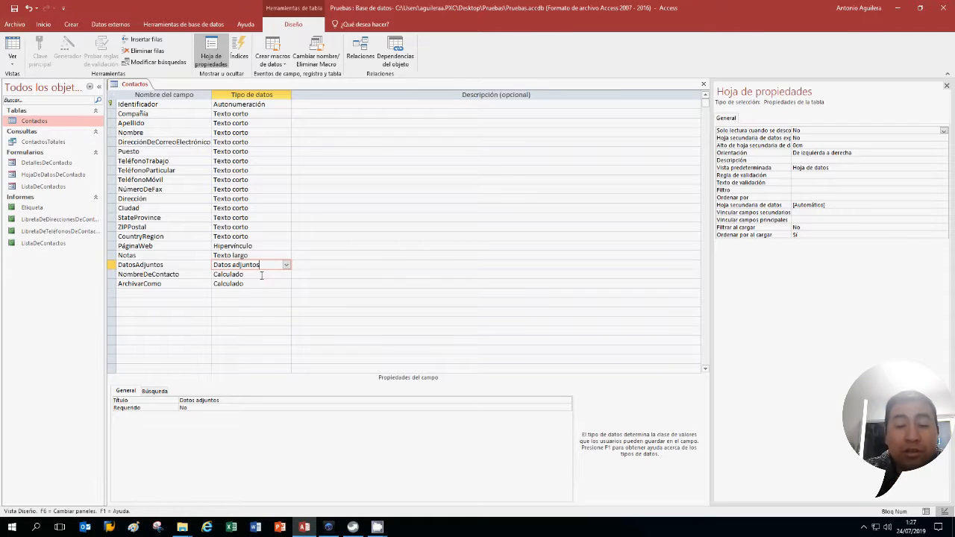
# Open NombreDeContacto's Expresión property in the Expression Builder
pyautogui.click(261, 275)
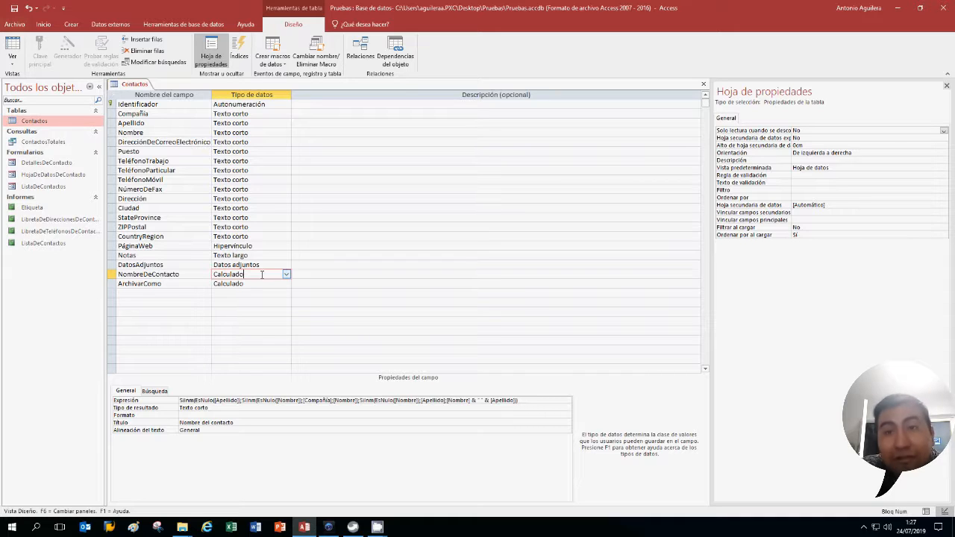
pyautogui.click(525, 408)
pyautogui.click(526, 401)
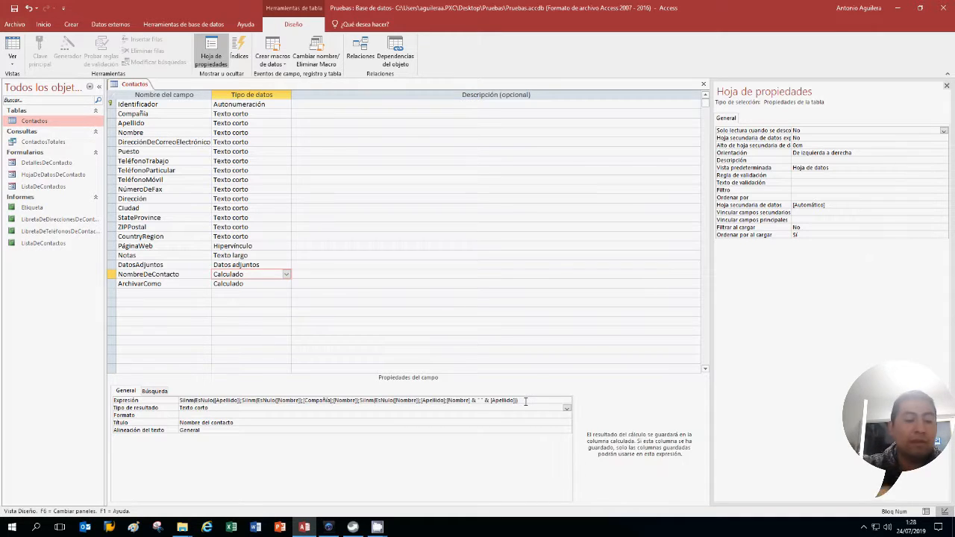
pyautogui.click(567, 400)
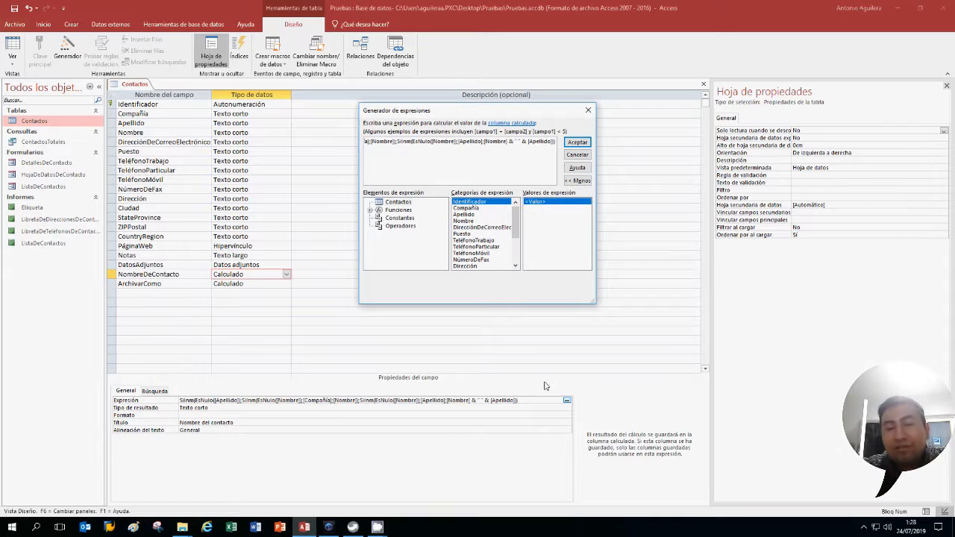
pyautogui.click(593, 108)
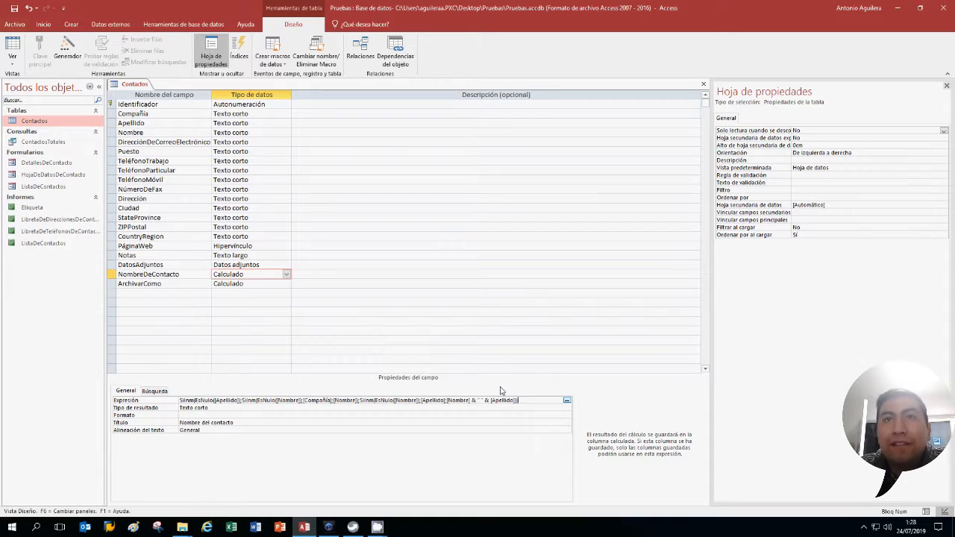
pyautogui.hotkey('ctrl', 'a')
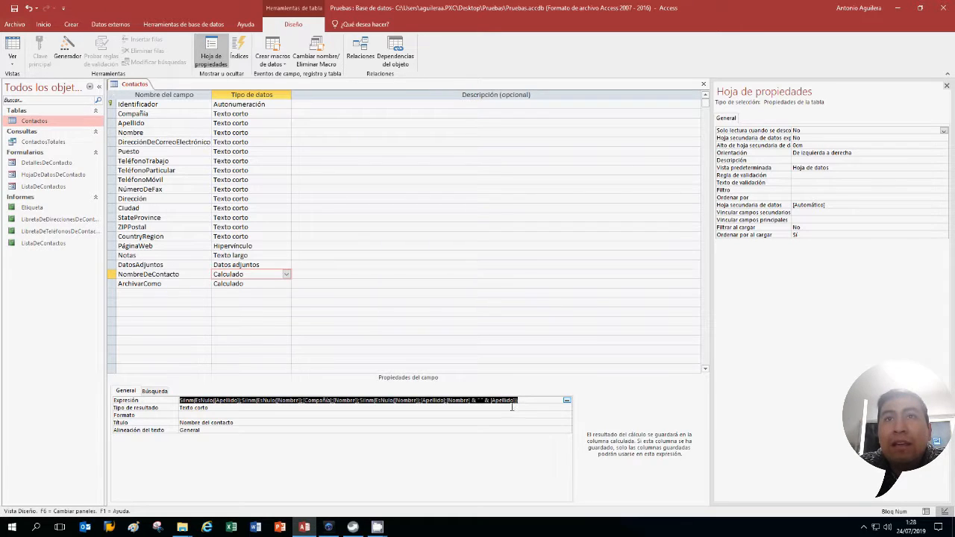
pyautogui.click(548, 400)
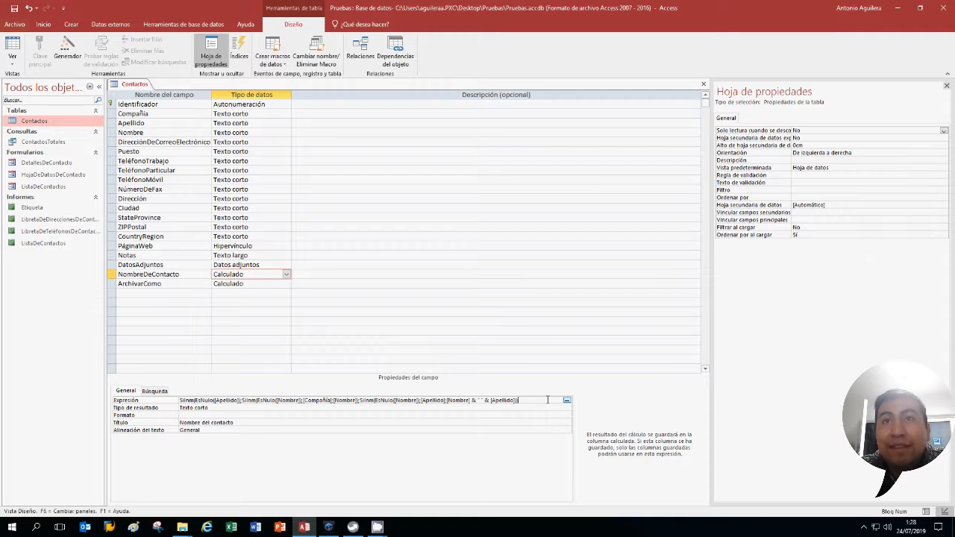
pyautogui.hotkey('ctrl', 'a')
pyautogui.click(548, 400)
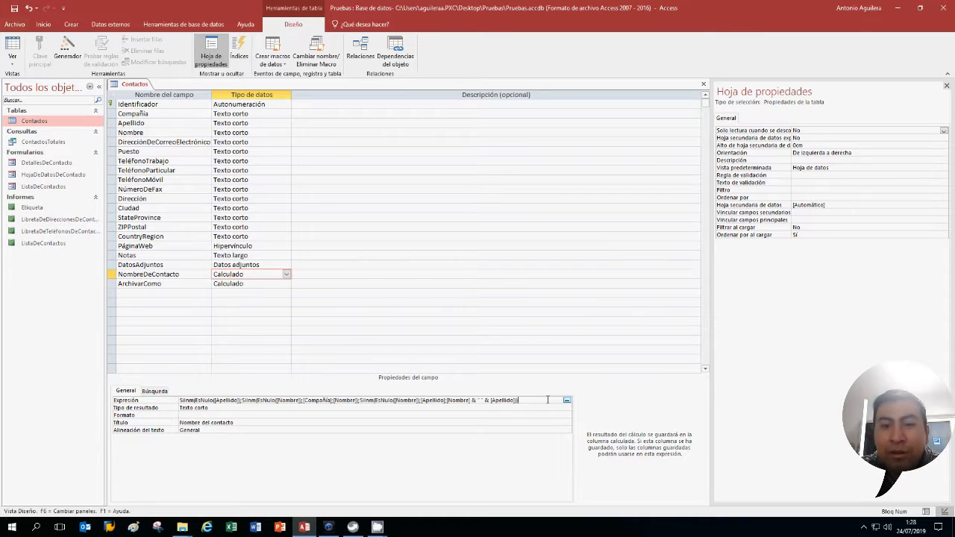
pyautogui.click(566, 400)
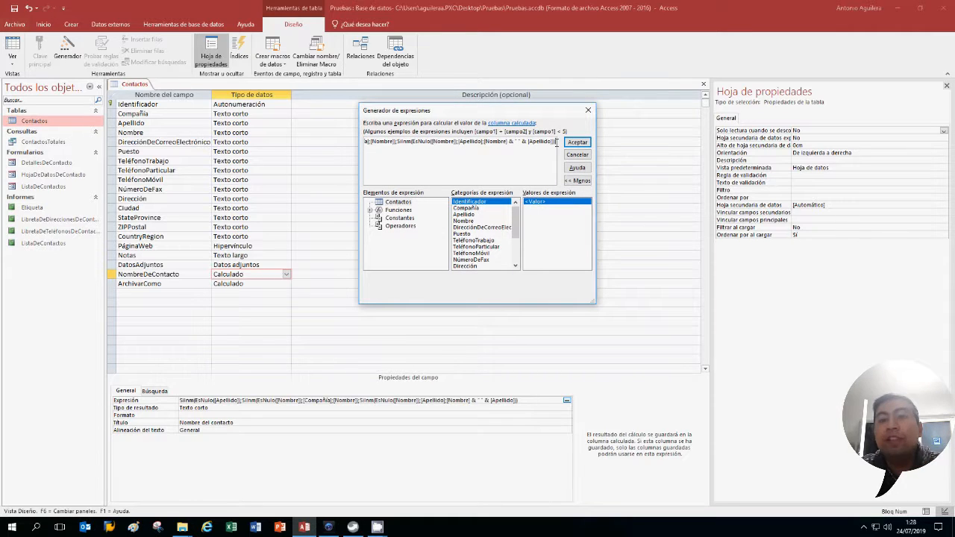
pyautogui.hotkey('ctrl', 'a')
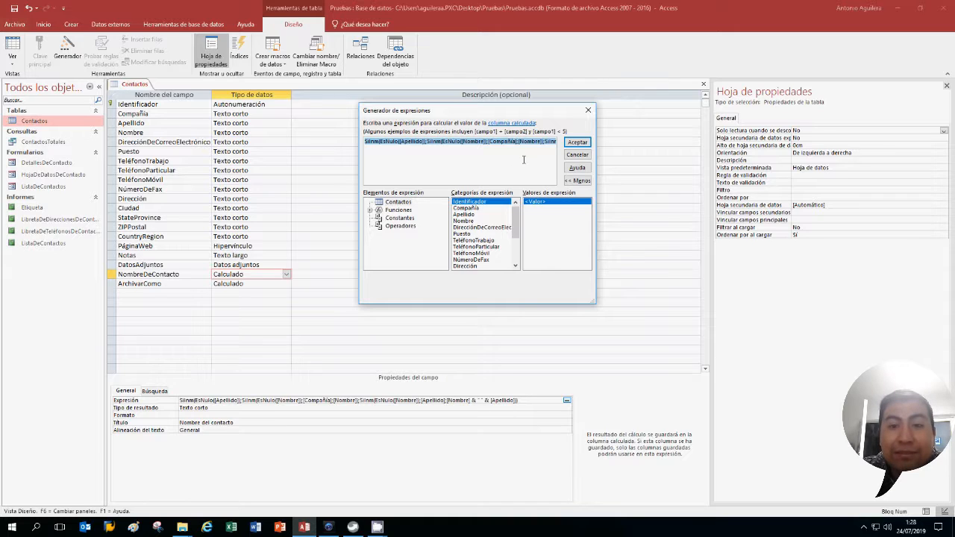
pyautogui.click(589, 110)
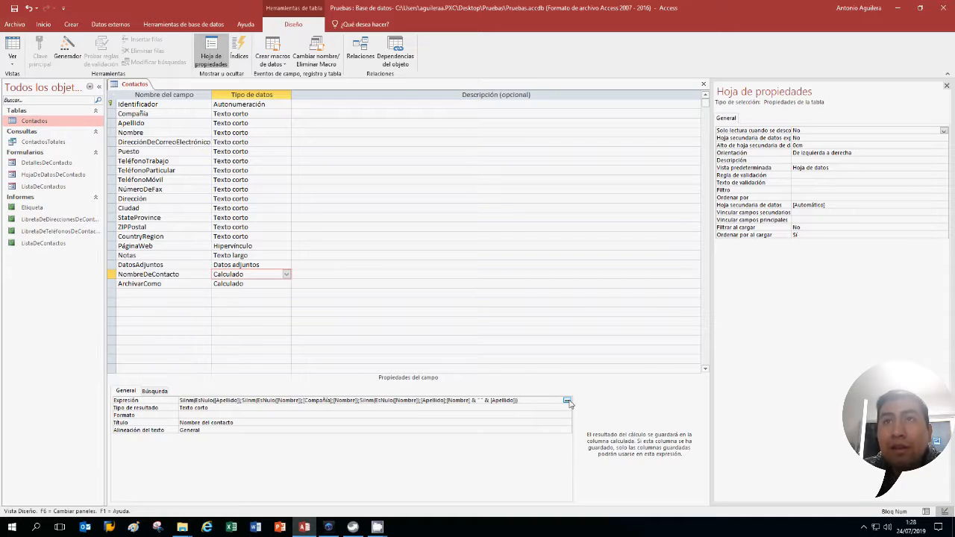
pyautogui.click(567, 401)
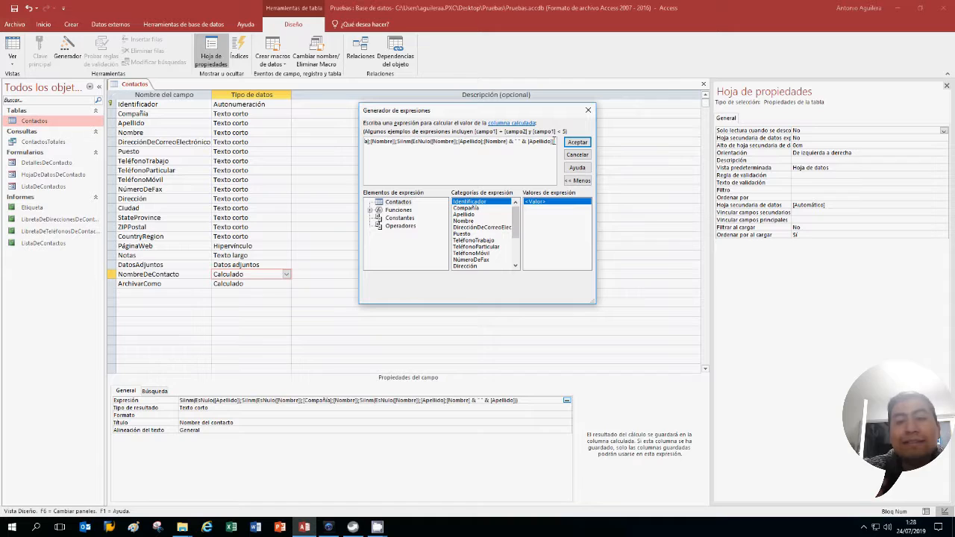
pyautogui.moveTo(553, 141); pyautogui.dragTo(276, 147)
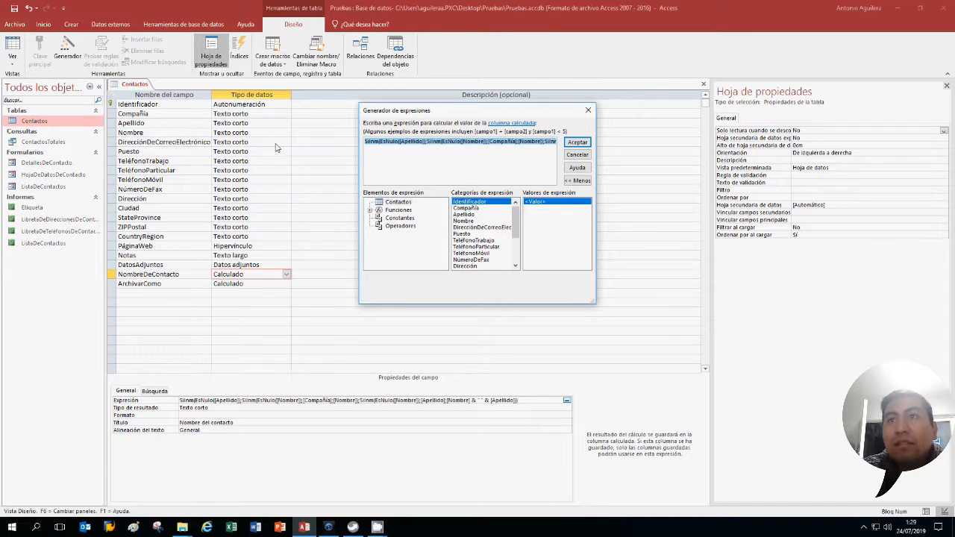
pyautogui.press('End')
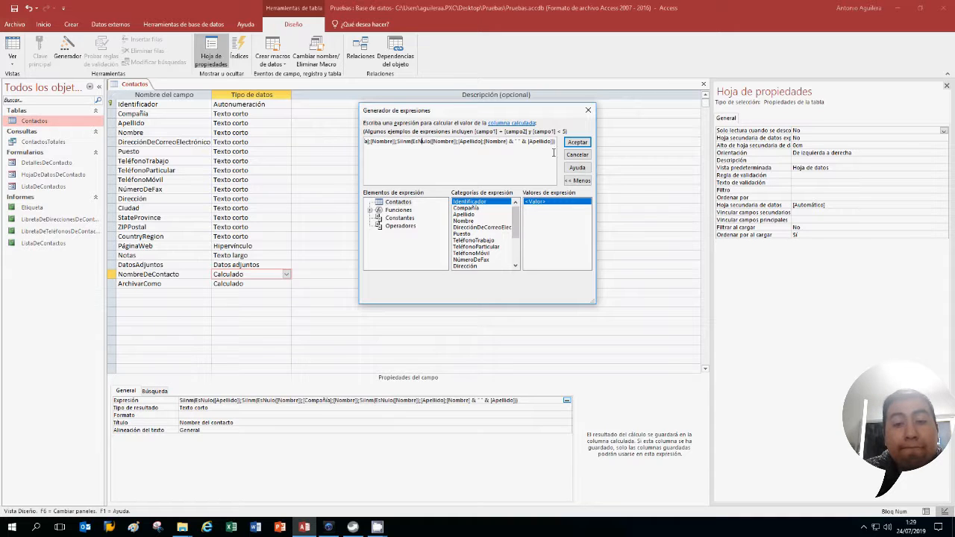
# Enlarge the Expression Builder, review NombreDeContacto's space-joined Nombre and Apellido expression, and accept it unchanged
pyautogui.moveTo(594, 297); pyautogui.dragTo(712, 342)
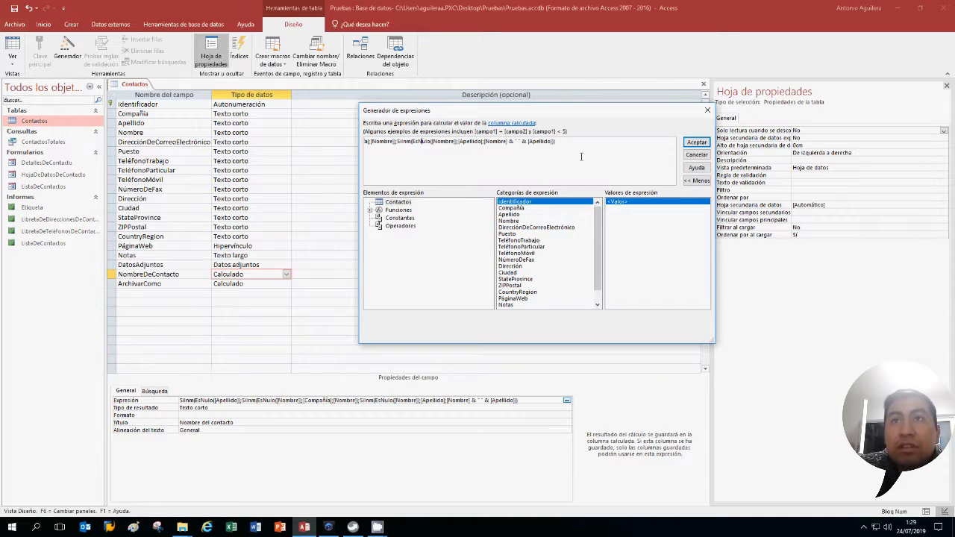
pyautogui.moveTo(531, 141); pyautogui.dragTo(510, 147)
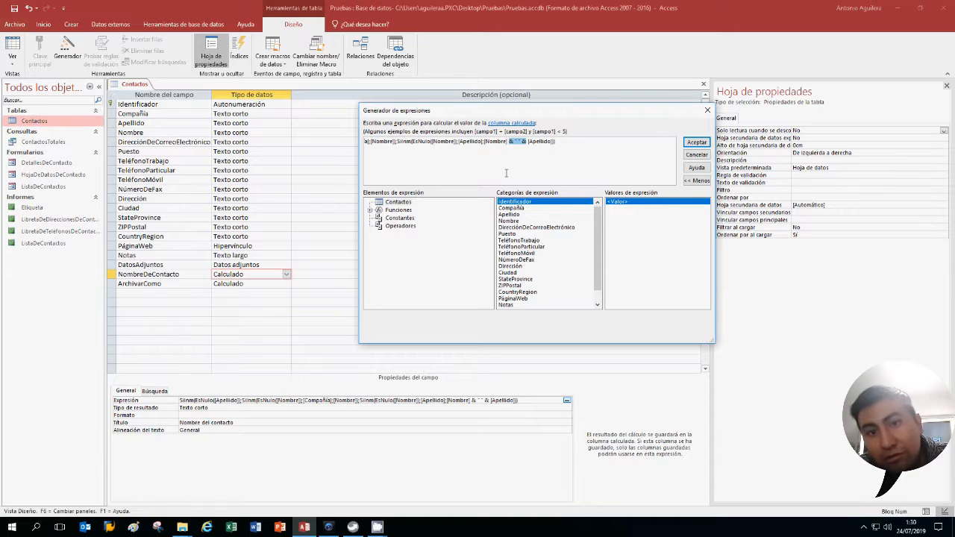
pyautogui.click(597, 164)
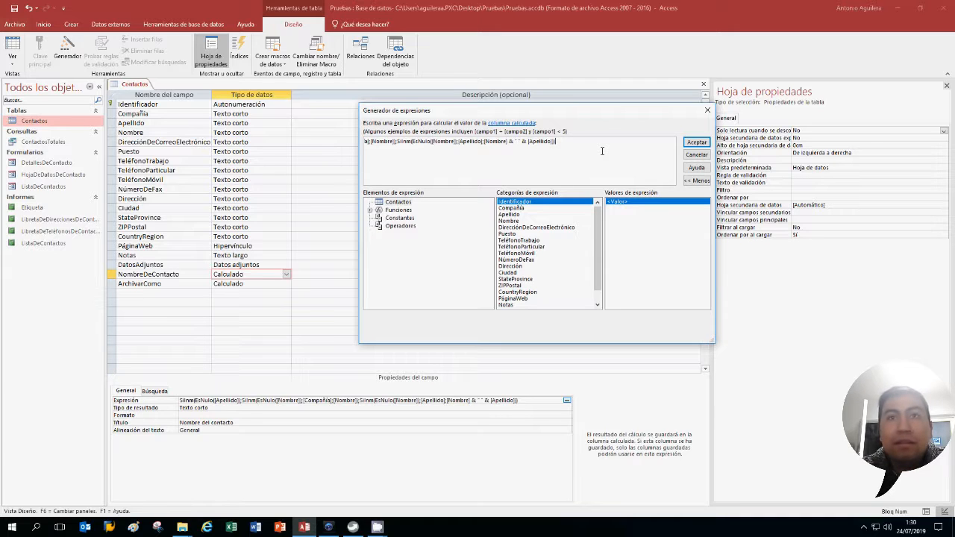
pyautogui.click(707, 109)
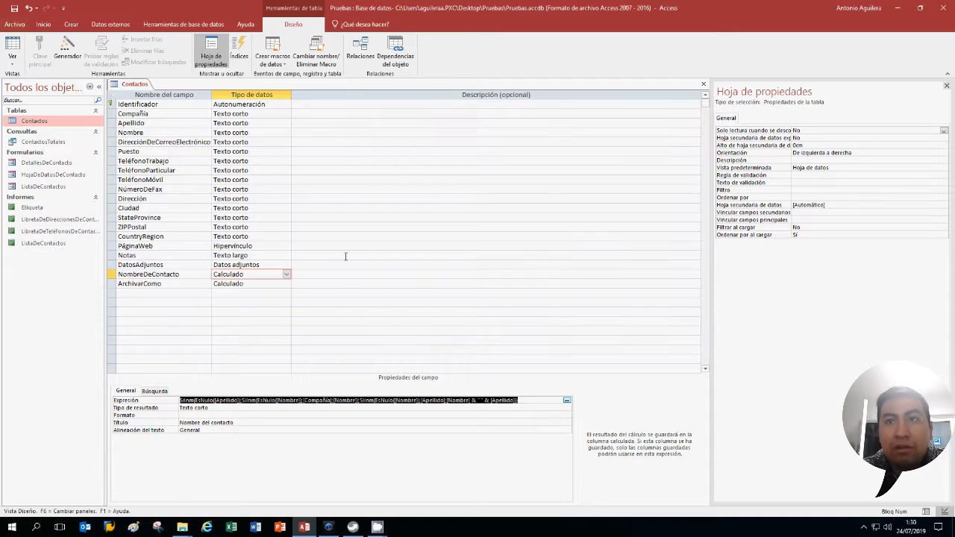
# Review ArchivarComo's expression ending in [Nombre], then select the empty field-name row below it
pyautogui.click(262, 284)
pyautogui.moveTo(538, 401); pyautogui.dragTo(490, 401)
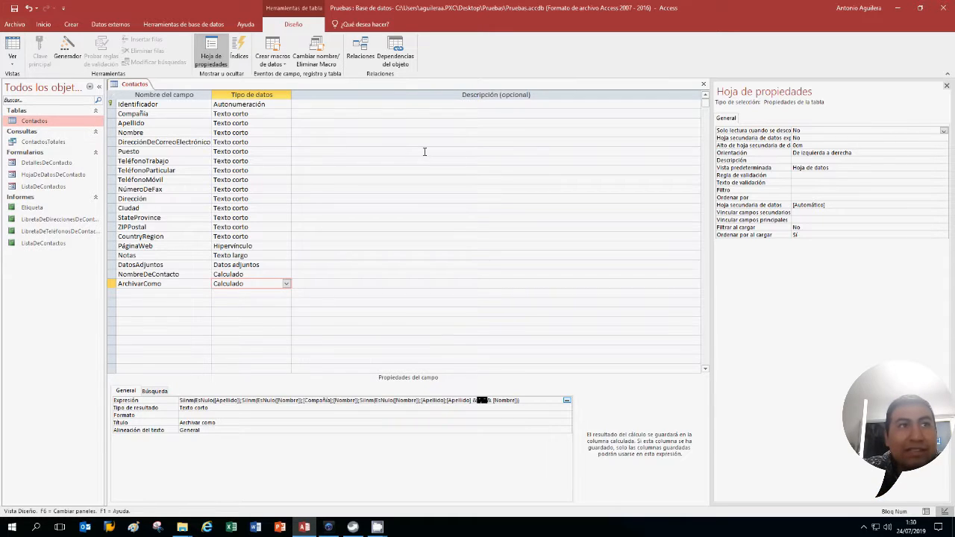
pyautogui.click(151, 294)
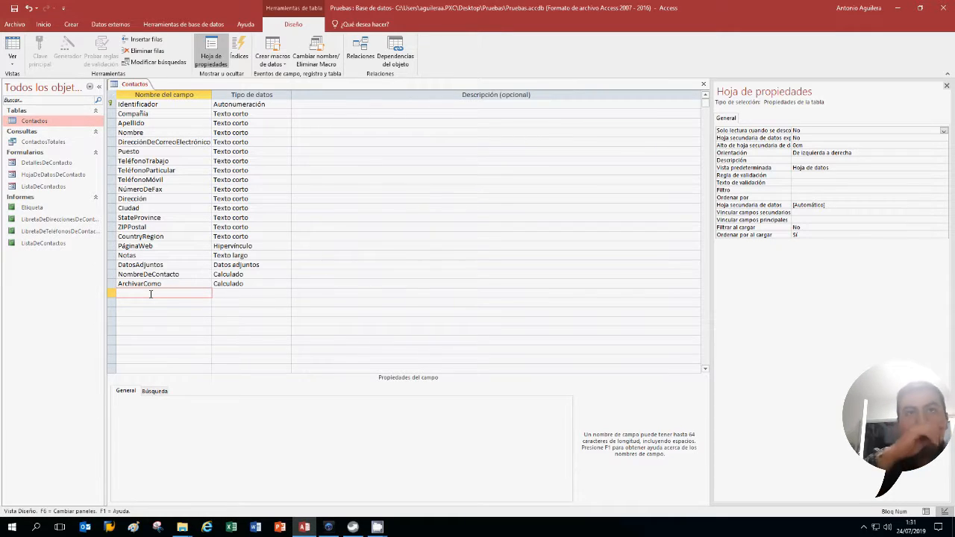
# Add a new field named Direccion Completa with the Calculado data type
pyautogui.write('D')
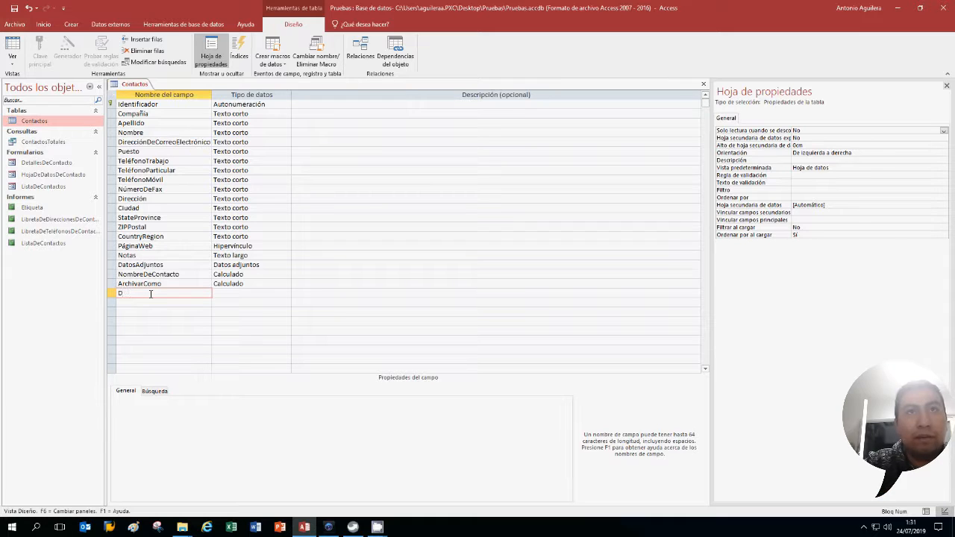
pyautogui.press('BackSpace')
pyautogui.write('Direccio')
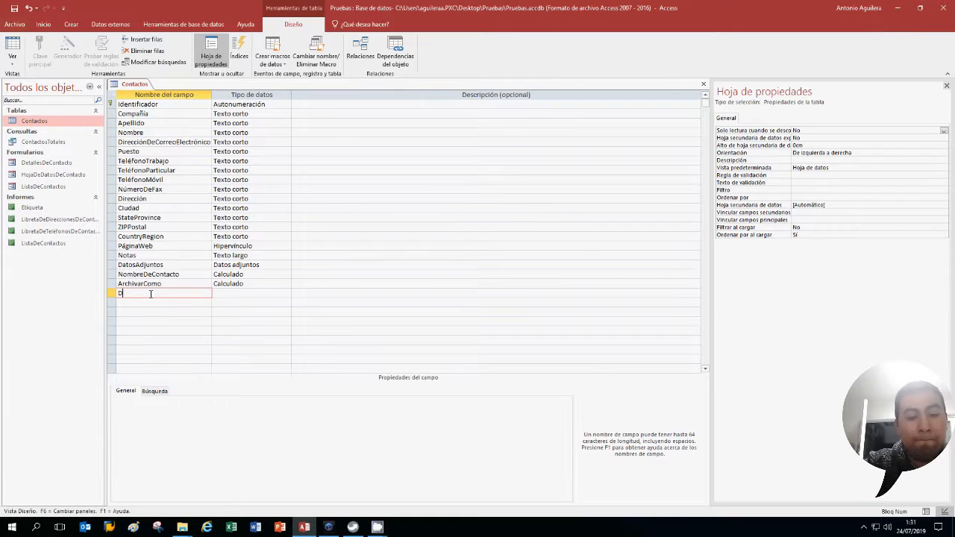
pyautogui.write('n')
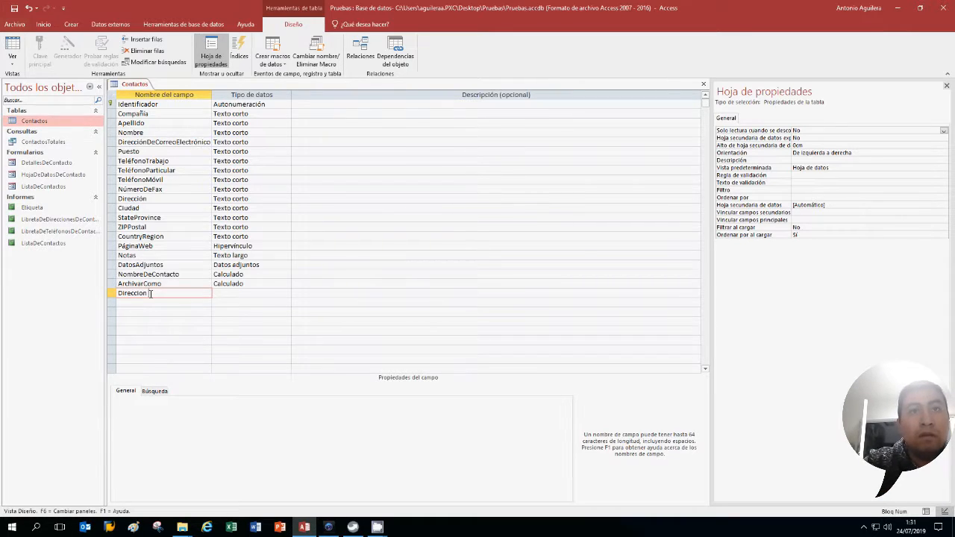
pyautogui.write(' Completa')
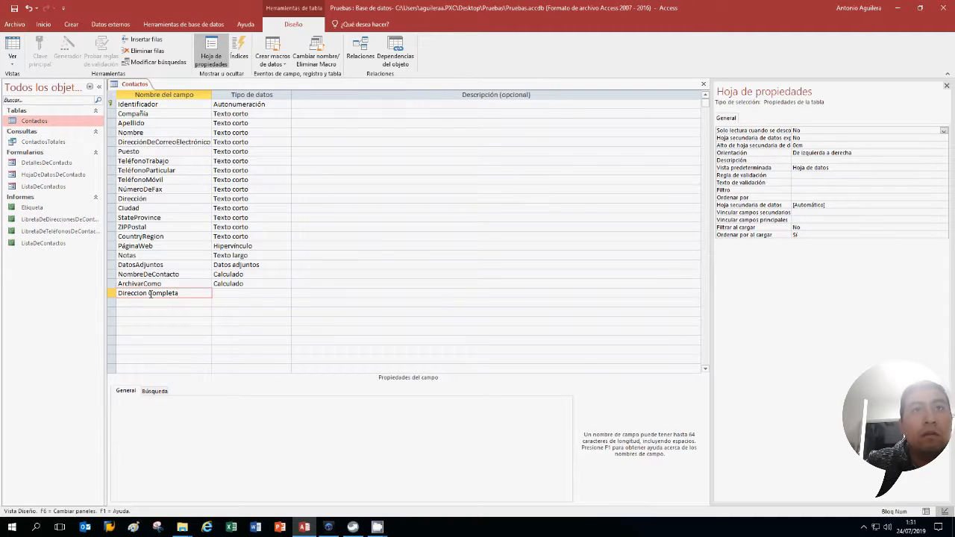
pyautogui.click(285, 292)
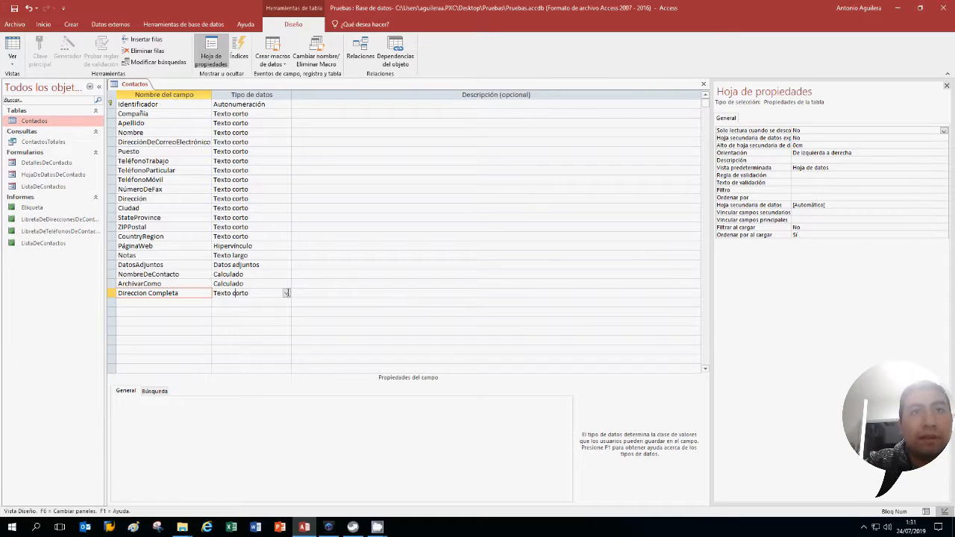
pyautogui.click(201, 292)
pyautogui.click(286, 292)
pyautogui.click(286, 292)
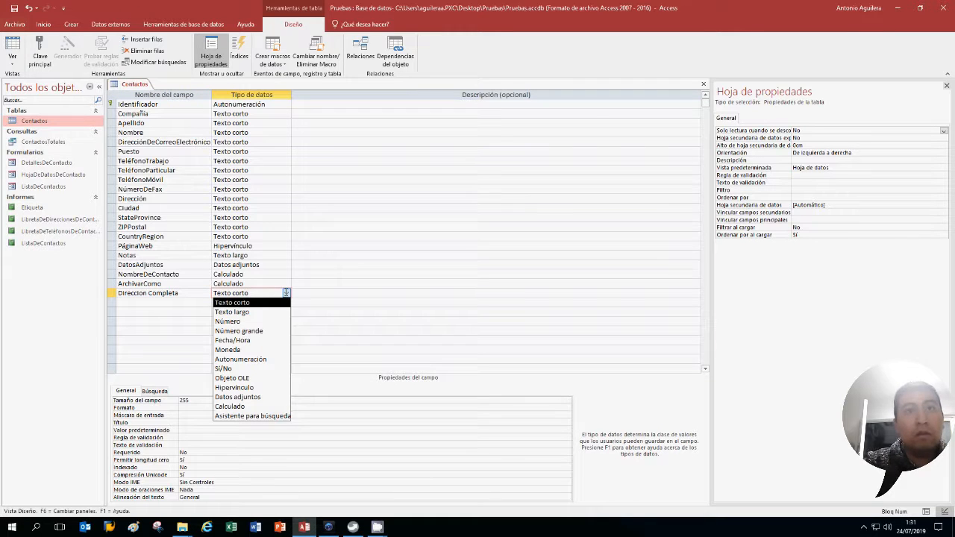
pyautogui.click(244, 406)
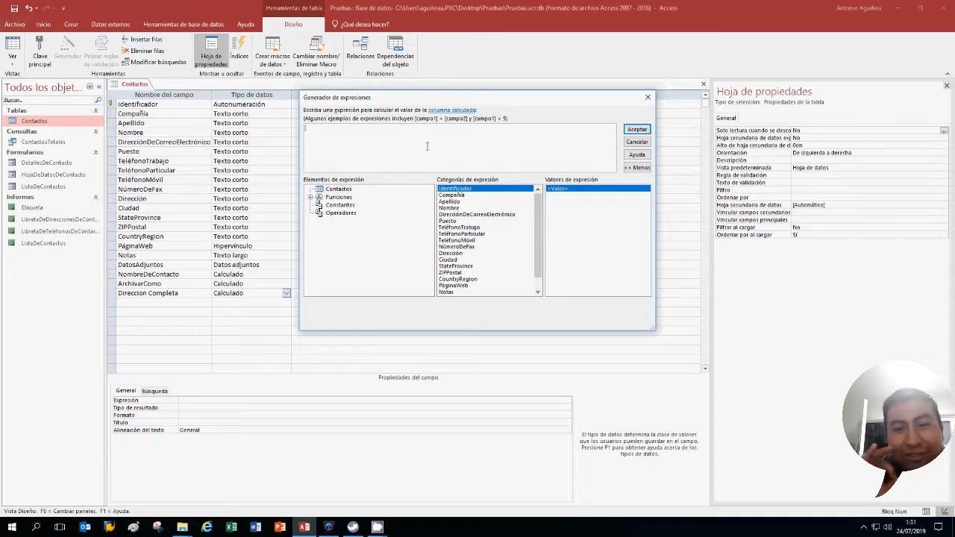
# Start the expression with = [Dirección] & ", " & in the Expression Builder
pyautogui.write('=')
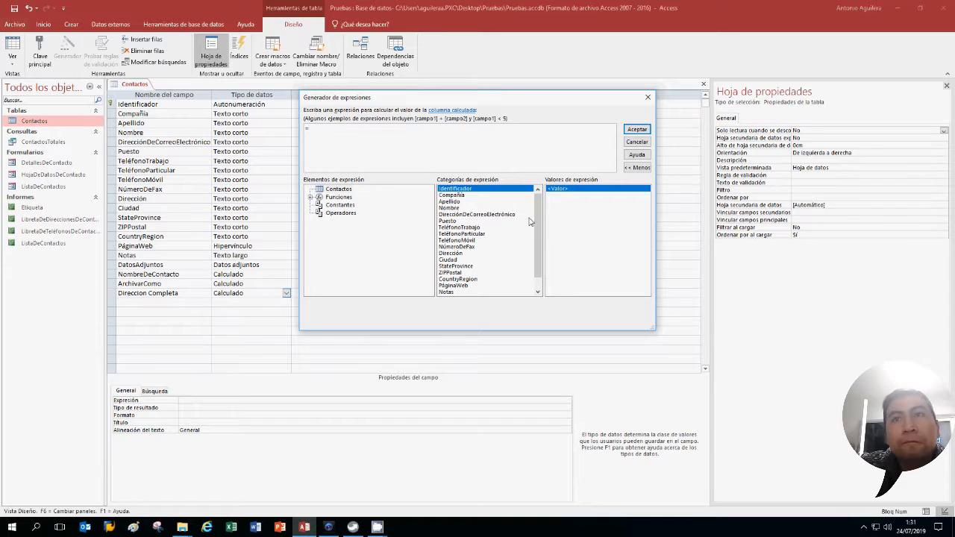
pyautogui.moveTo(537, 227); pyautogui.dragTo(530, 208)
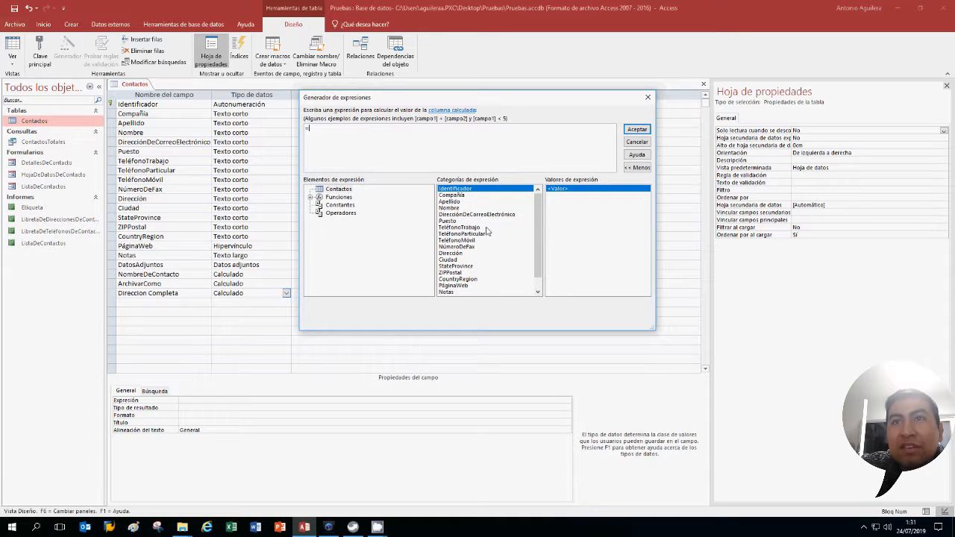
pyautogui.scroll(-1, 489, 233)
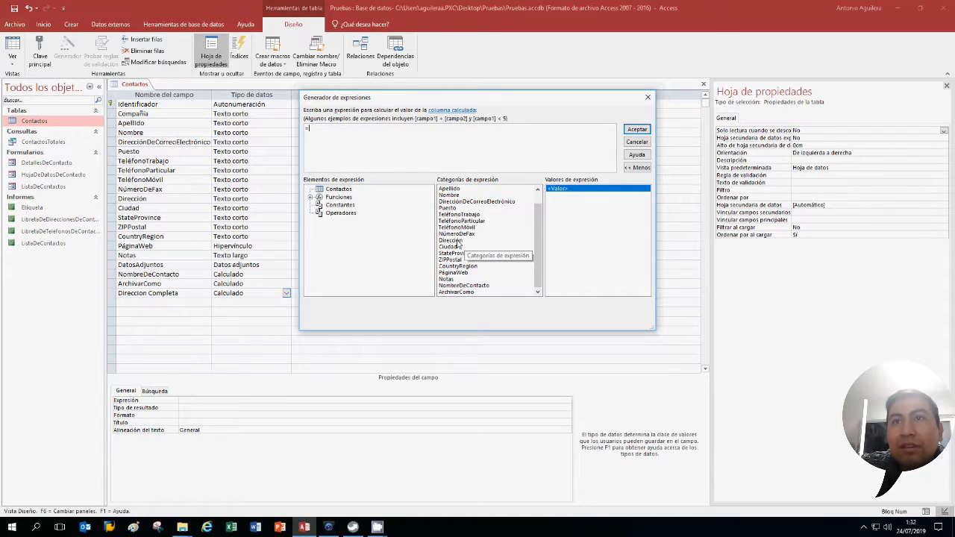
pyautogui.doubleClick(451, 240)
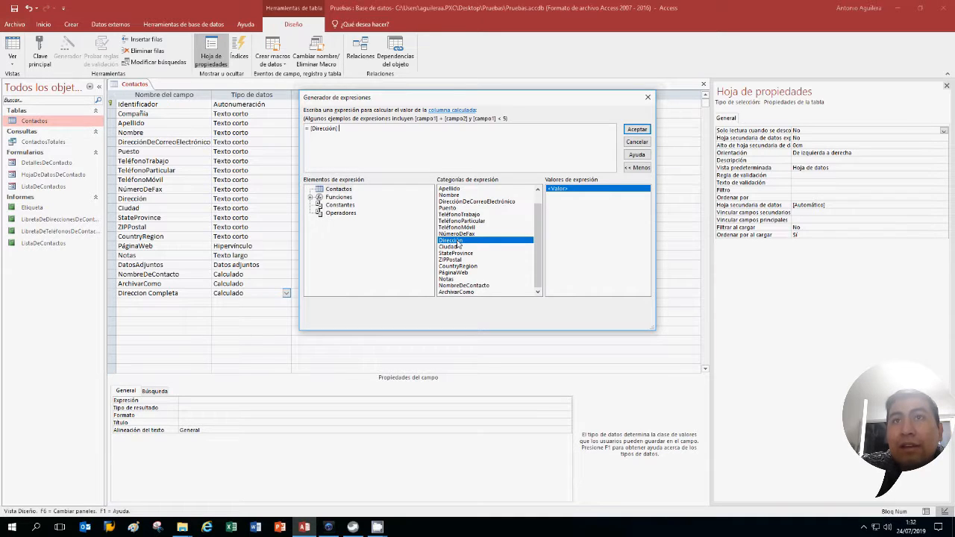
pyautogui.write('&')
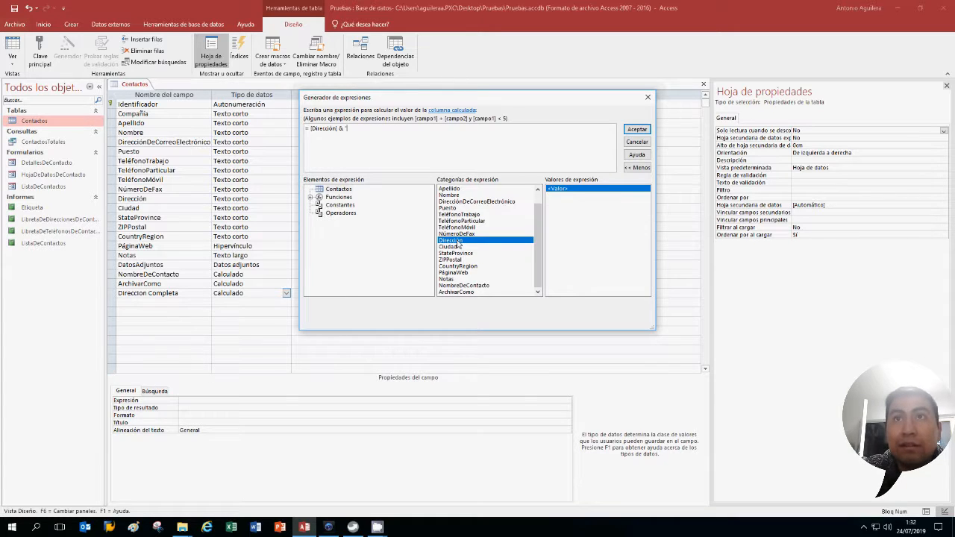
pyautogui.write('" " &')
pyautogui.press('BackSpace')
pyautogui.press('BackSpace')
pyautogui.press('BackSpace')
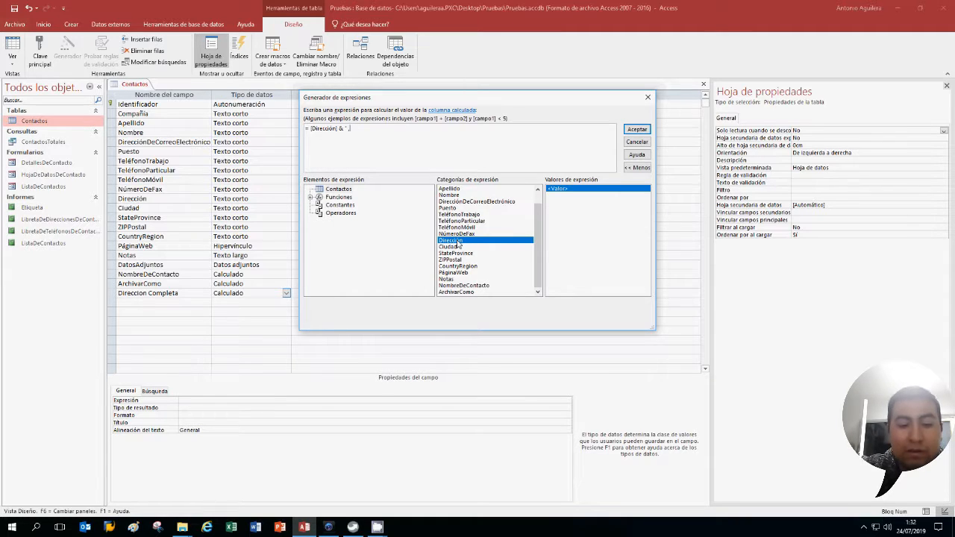
pyautogui.write('," &')
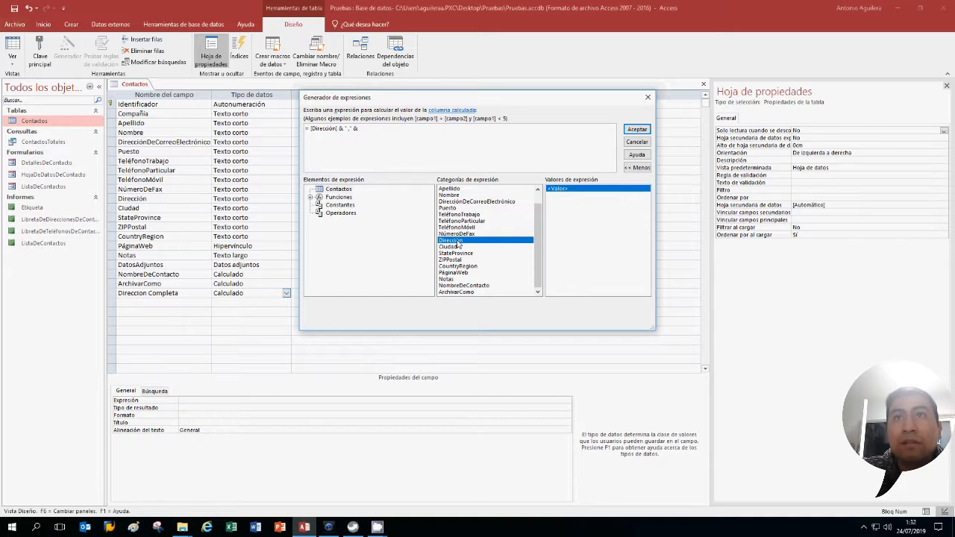
# Append [Ciudad] and [StateProvince] to the expression with comma separators
pyautogui.doubleClick(458, 246)
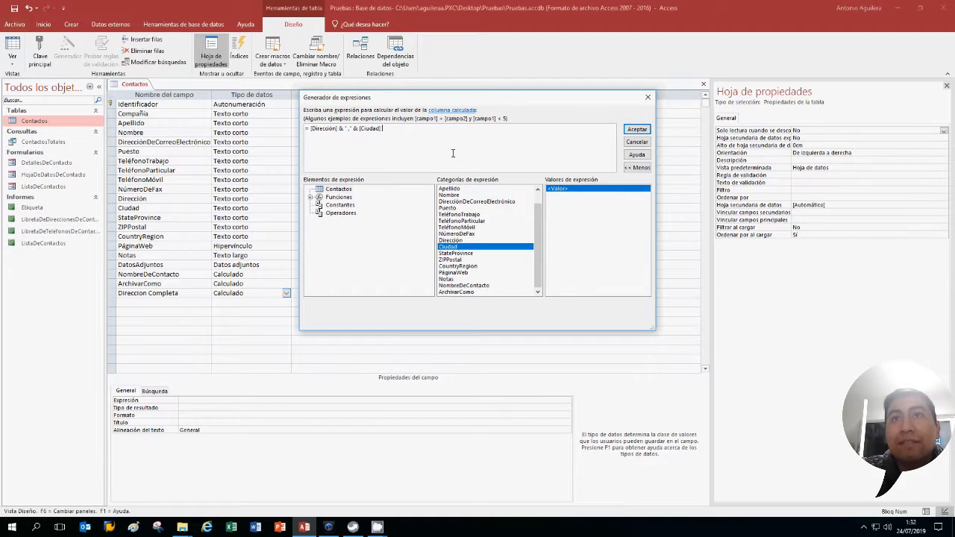
pyautogui.write('& ",')
pyautogui.write('& ", " &')
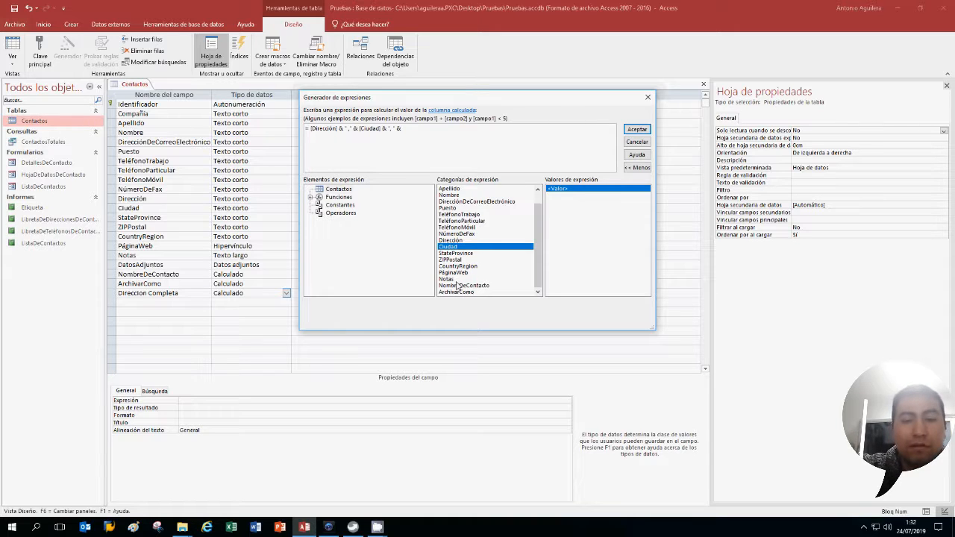
pyautogui.doubleClick(468, 254)
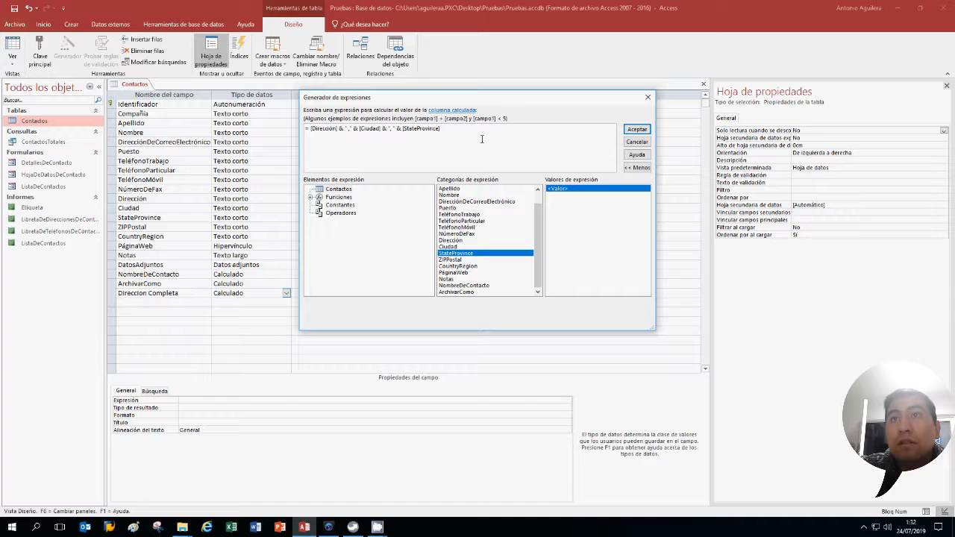
pyautogui.write('& "; Cp')
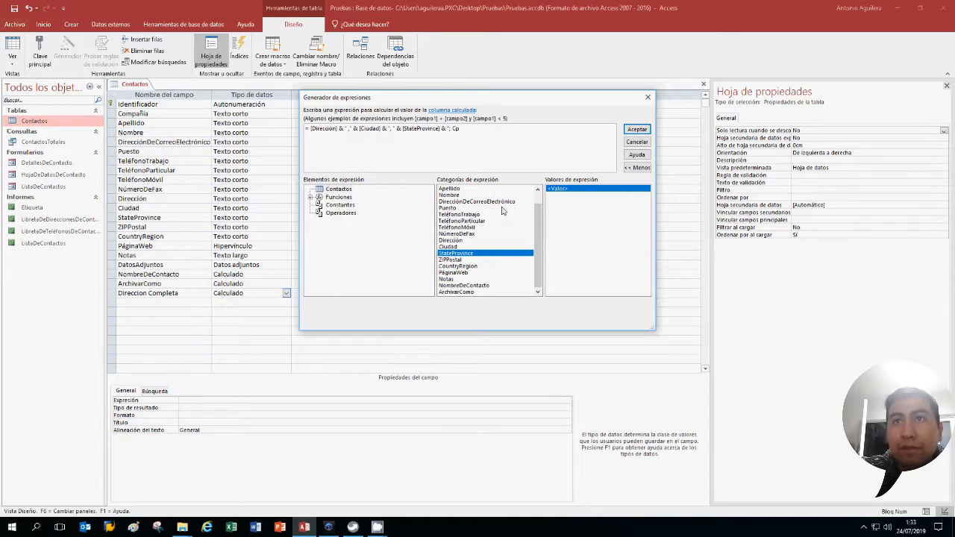
# Extend the Direccion Completa expression with "Cp" and [ZIPPostal], then [CountryRegion] in parentheses
pyautogui.write('&')
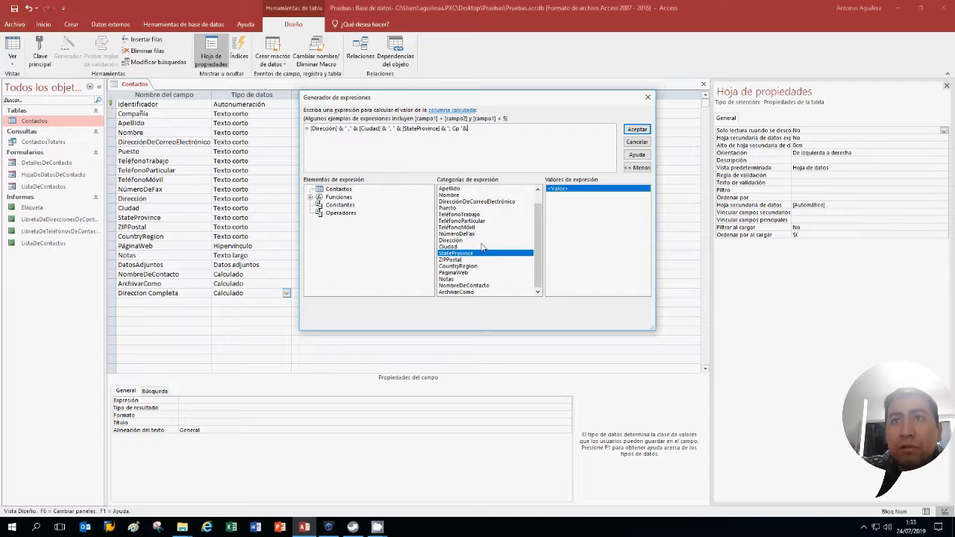
pyautogui.doubleClick(458, 261)
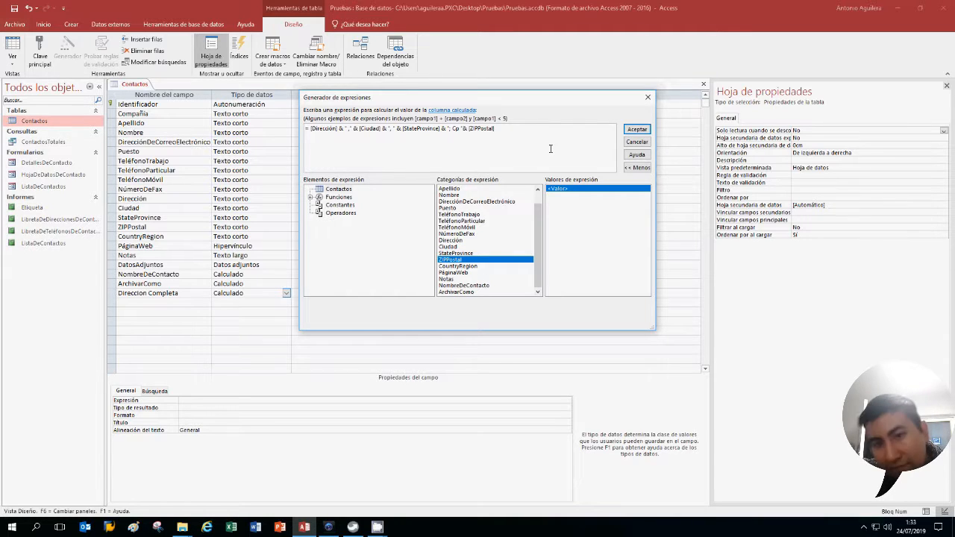
pyautogui.write('& [')
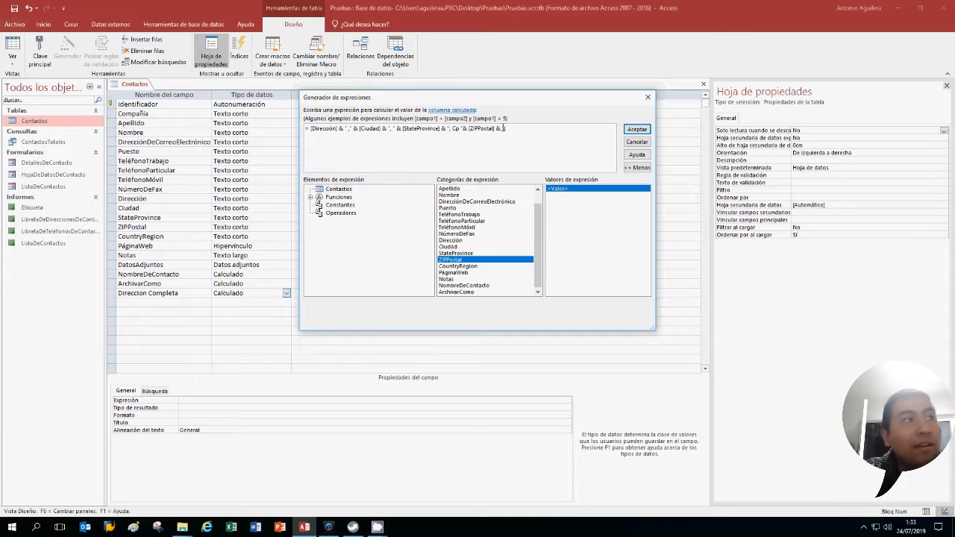
pyautogui.press('BackSpace')
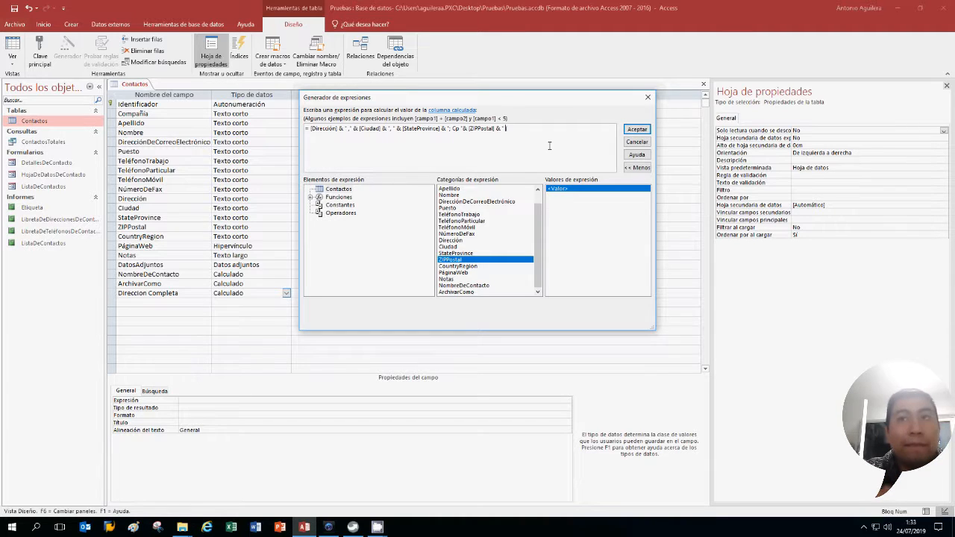
pyautogui.write('(')
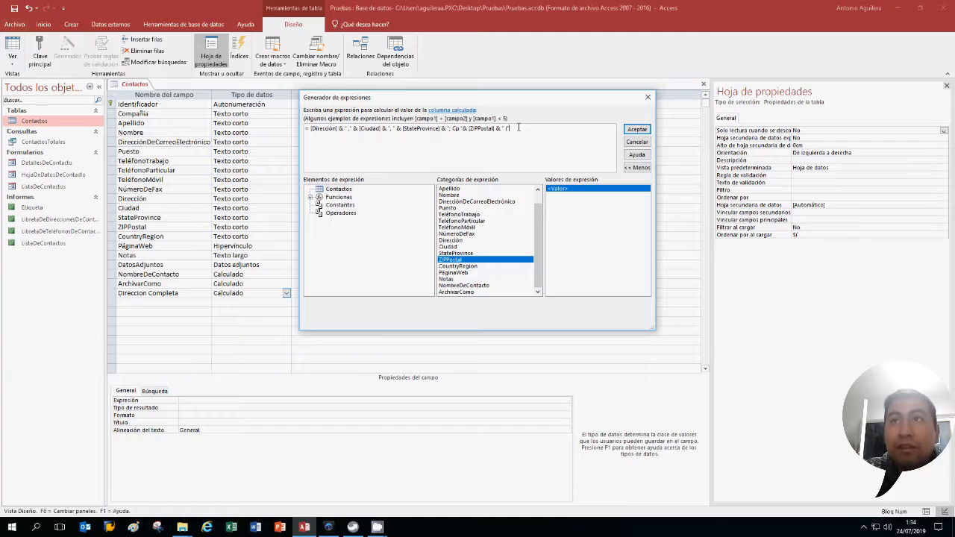
pyautogui.write('" &')
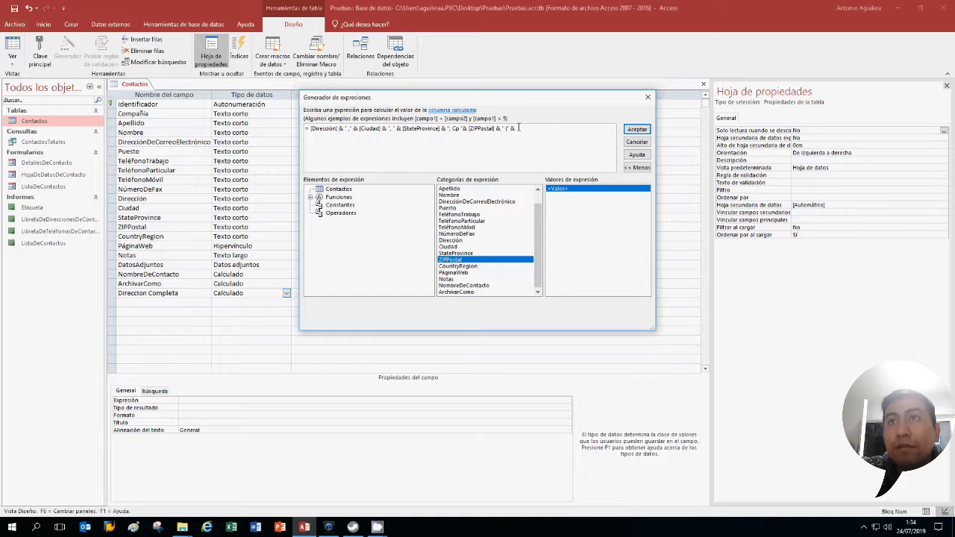
pyautogui.doubleClick(478, 266)
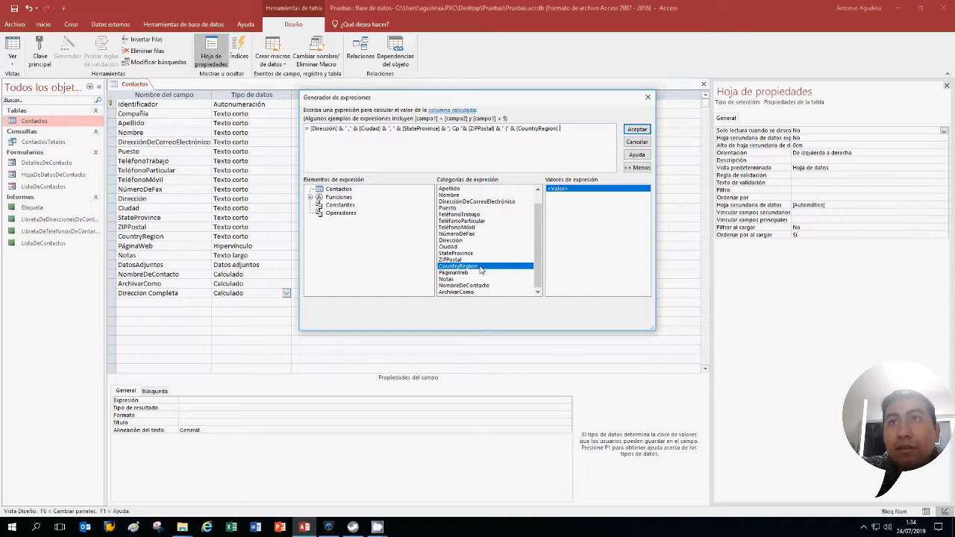
pyautogui.write('&')
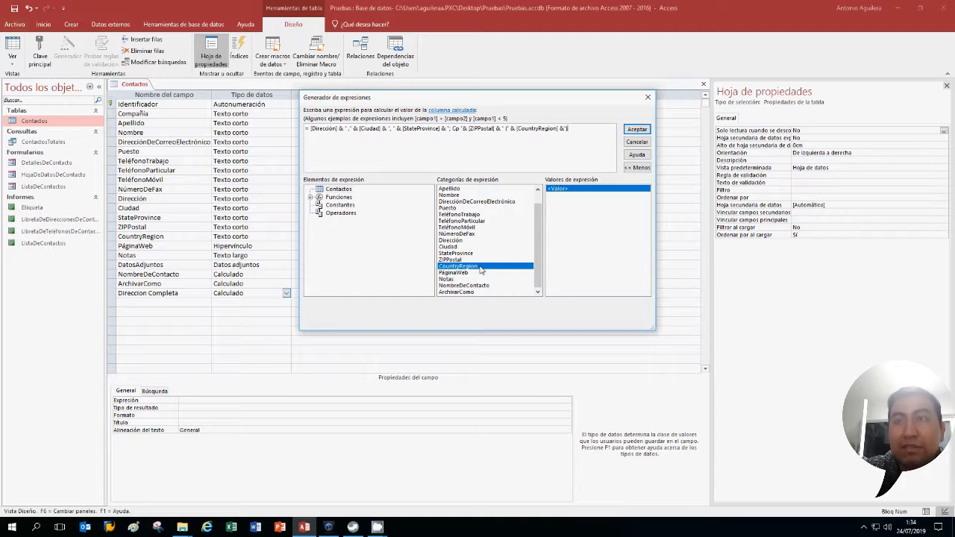
# Accept the full-address expression and review its Expresión and Tipo de resultado properties
pyautogui.click(635, 132)
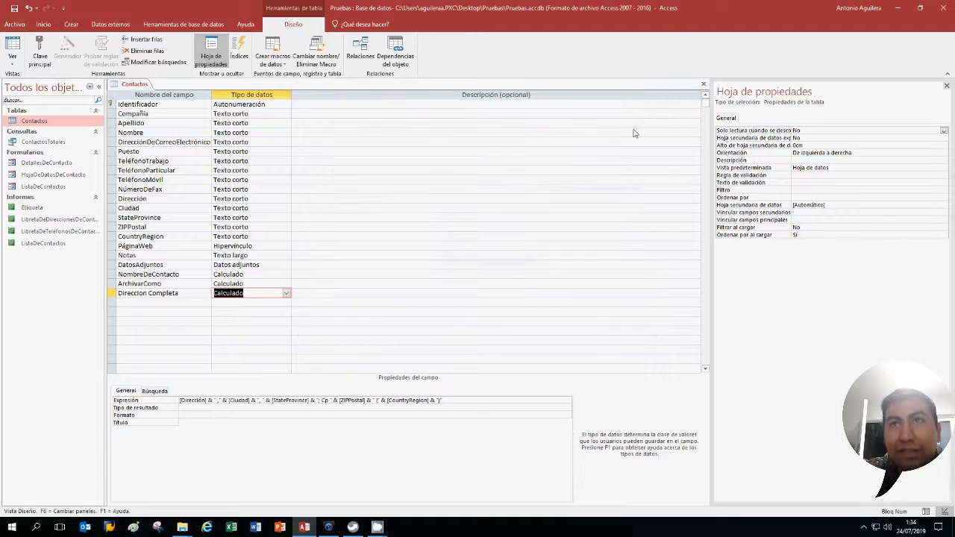
pyautogui.click(474, 400)
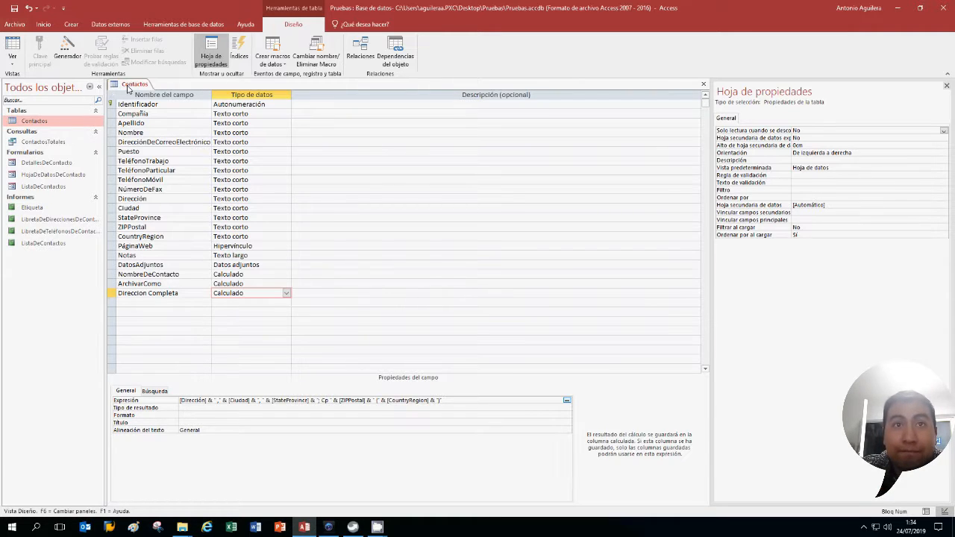
pyautogui.click(389, 407)
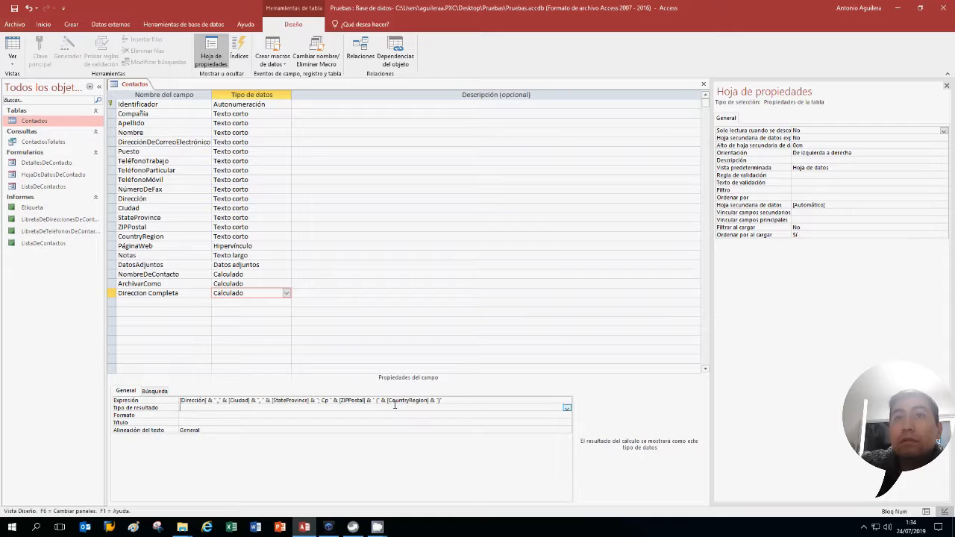
# Save the Contactos table design from the table tab's shortcut menu
pyautogui.rightClick(144, 87)
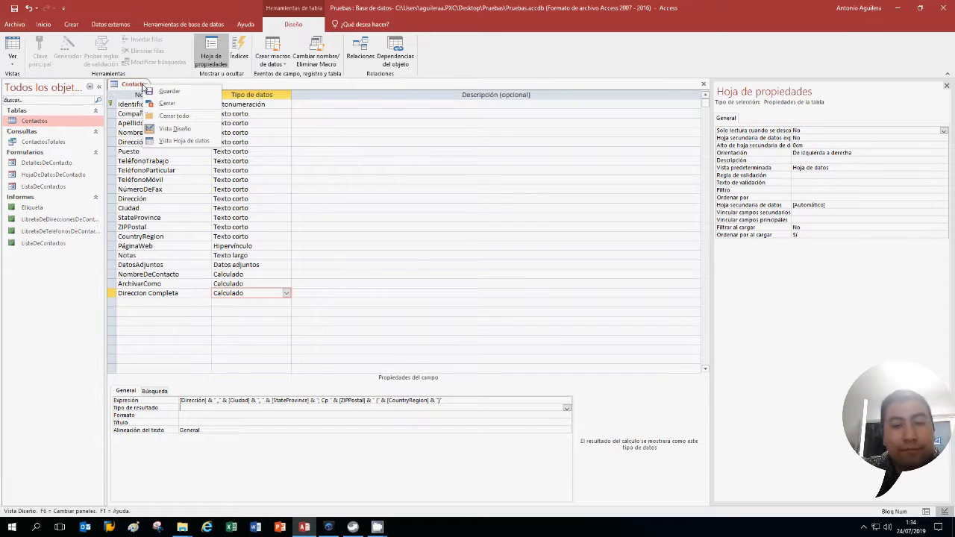
pyautogui.click(195, 94)
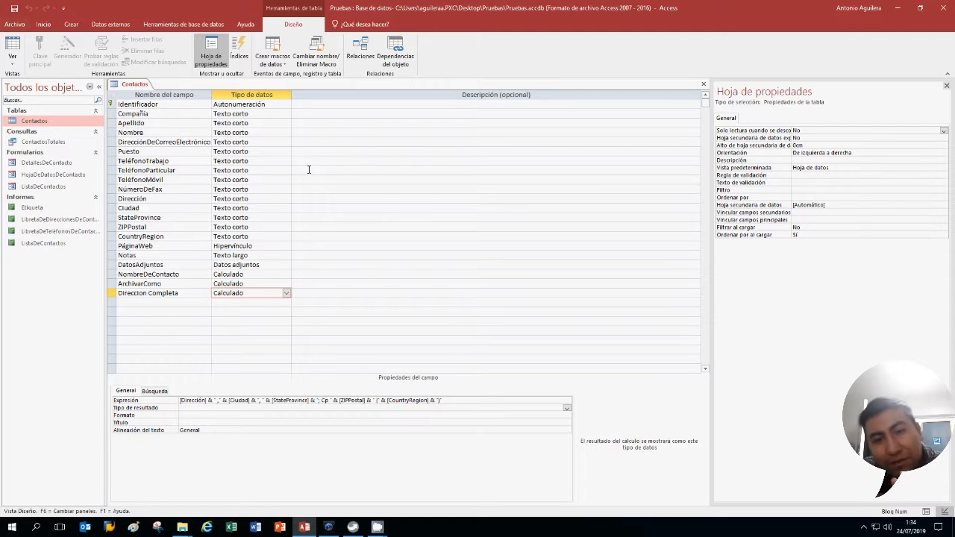
pyautogui.click(395, 169)
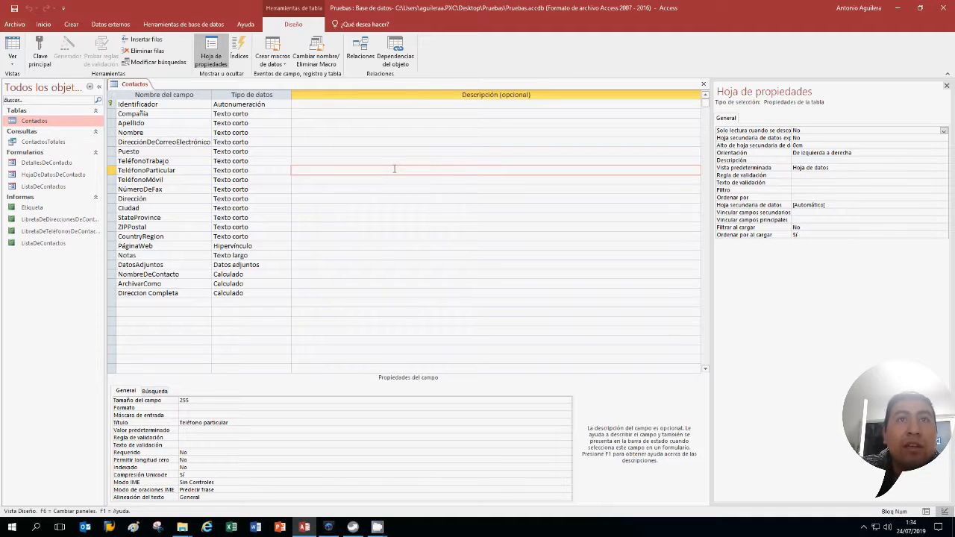
# Switch Contactos to datasheet view and widen the Dirección Completa column
pyautogui.rightClick(141, 83)
pyautogui.click(149, 89)
pyautogui.rightClick(148, 88)
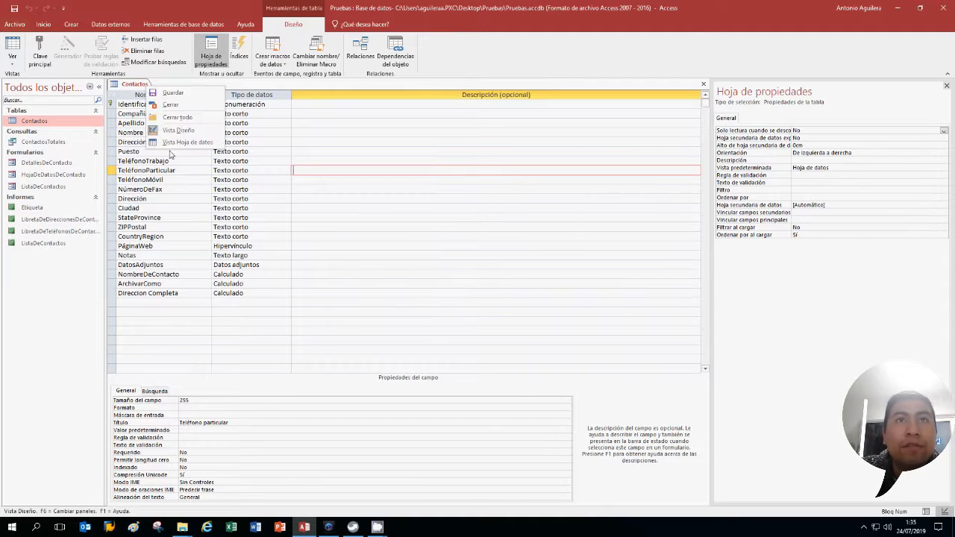
pyautogui.click(187, 144)
pyautogui.click(183, 105)
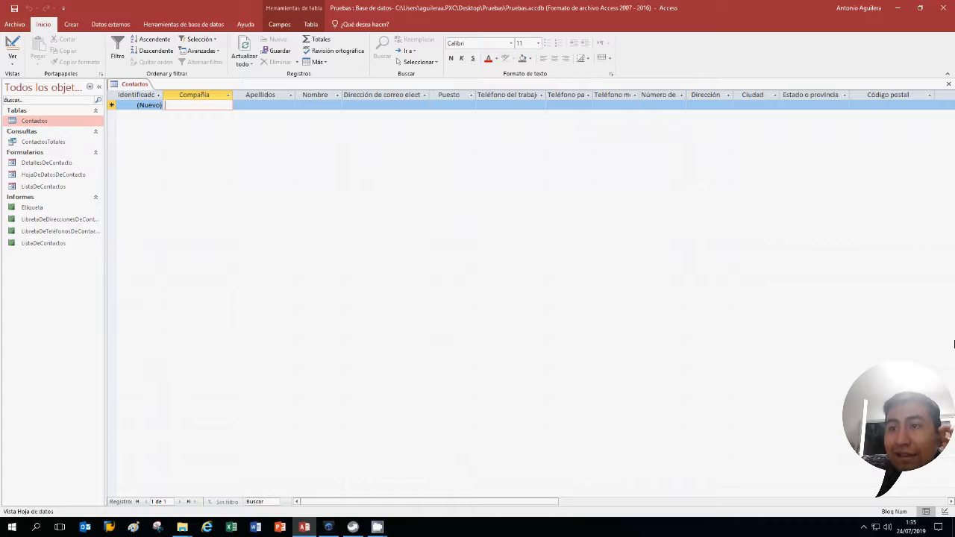
pyautogui.click(942, 103)
pyautogui.press('Tab')
pyautogui.press('Tab')
pyautogui.press('Tab')
pyautogui.press('Tab')
pyautogui.press('Tab')
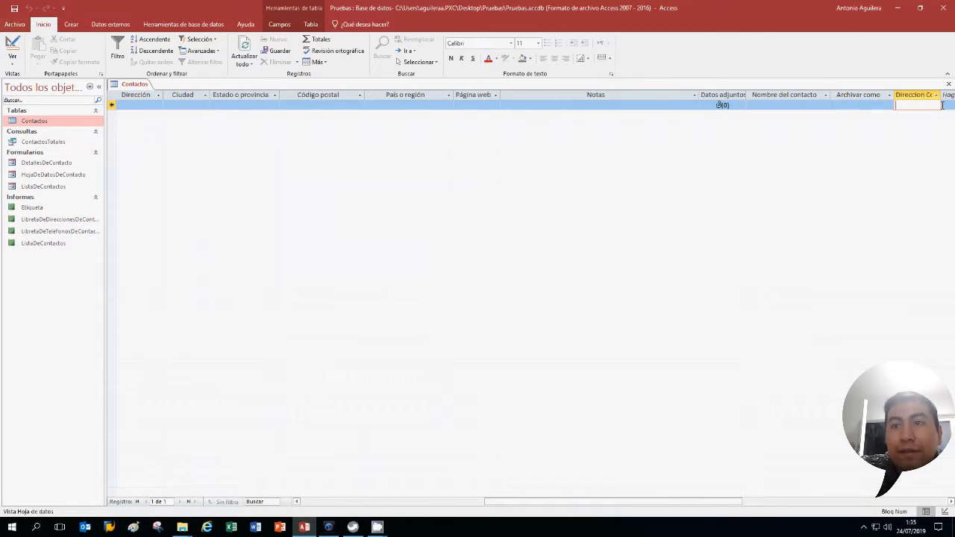
pyautogui.press('Tab')
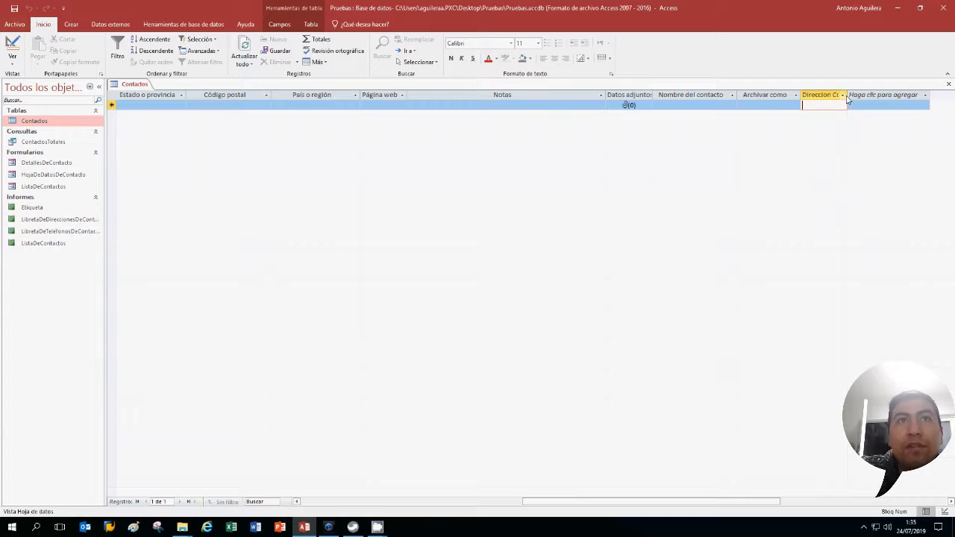
pyautogui.moveTo(848, 95); pyautogui.dragTo(896, 95)
pyautogui.moveTo(706, 506); pyautogui.dragTo(428, 500)
pyautogui.click(193, 106)
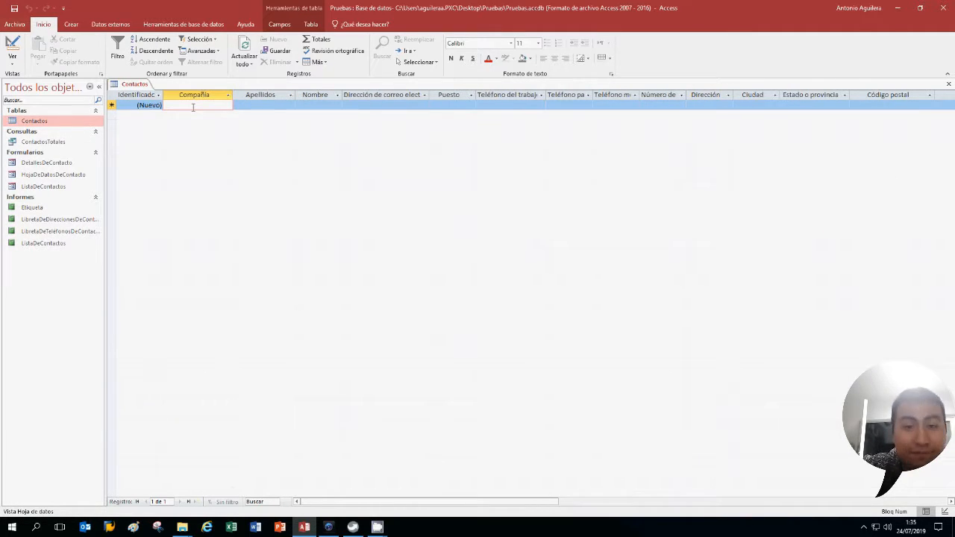
# Enter company Marxim, the contact's surname, first name, e-mail and job title CEO Manager
pyautogui.write('Marxim')
pyautogui.press('Tab')
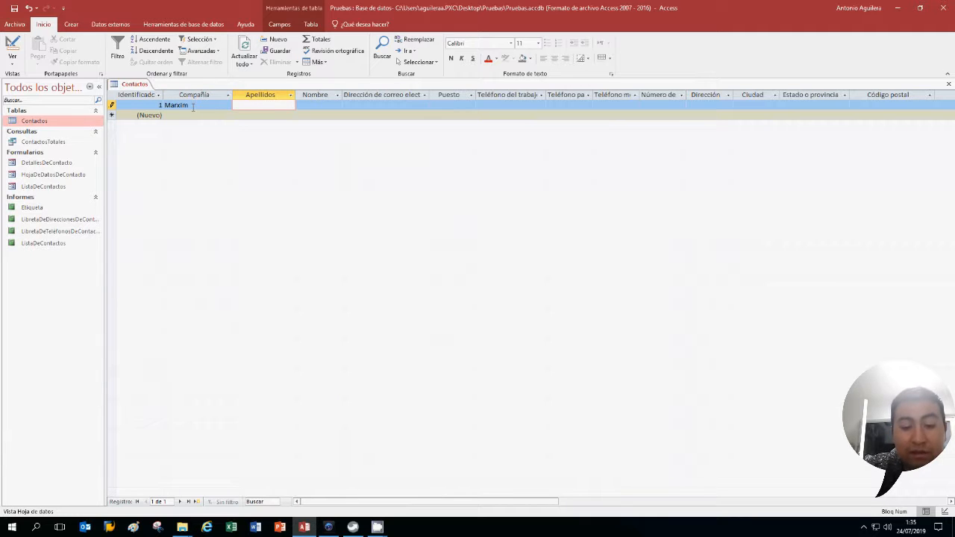
pyautogui.press('Tab')
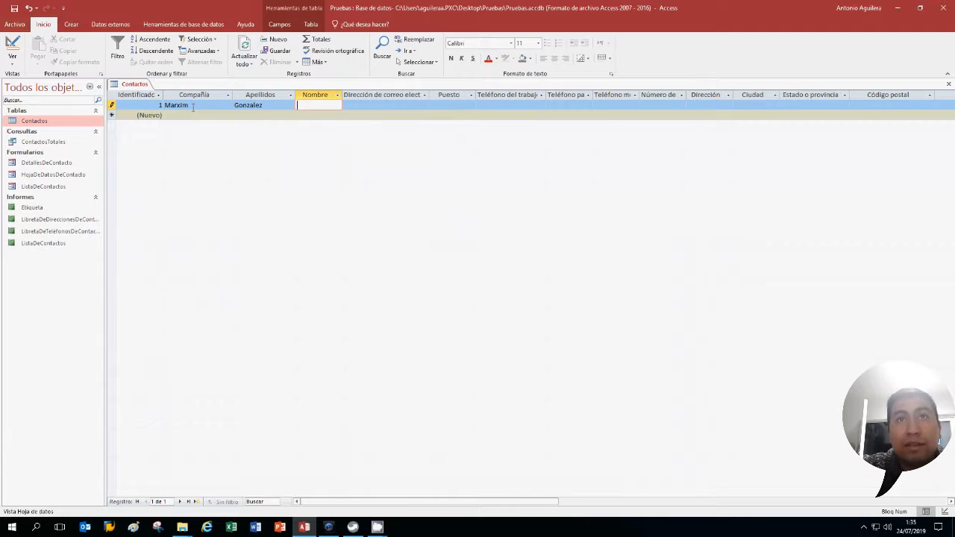
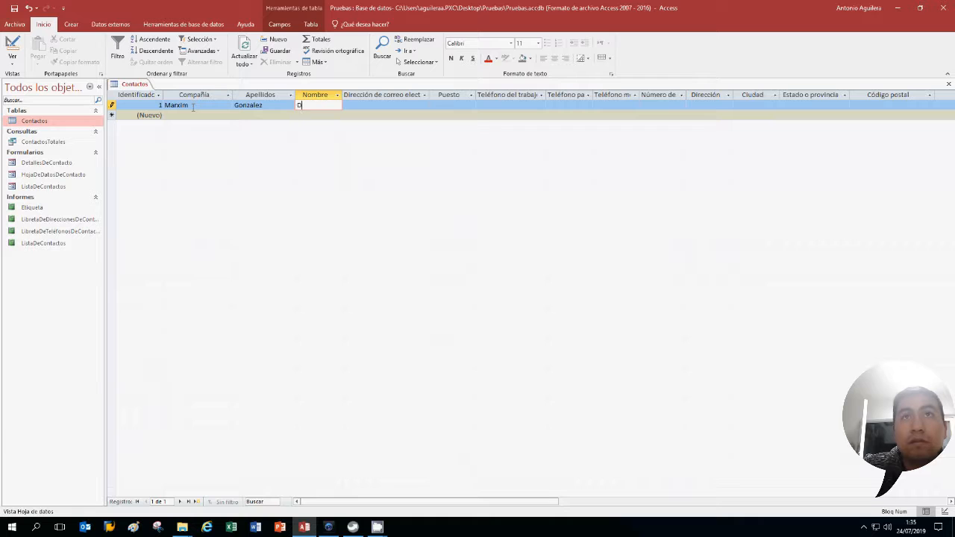
pyautogui.press('Tab')
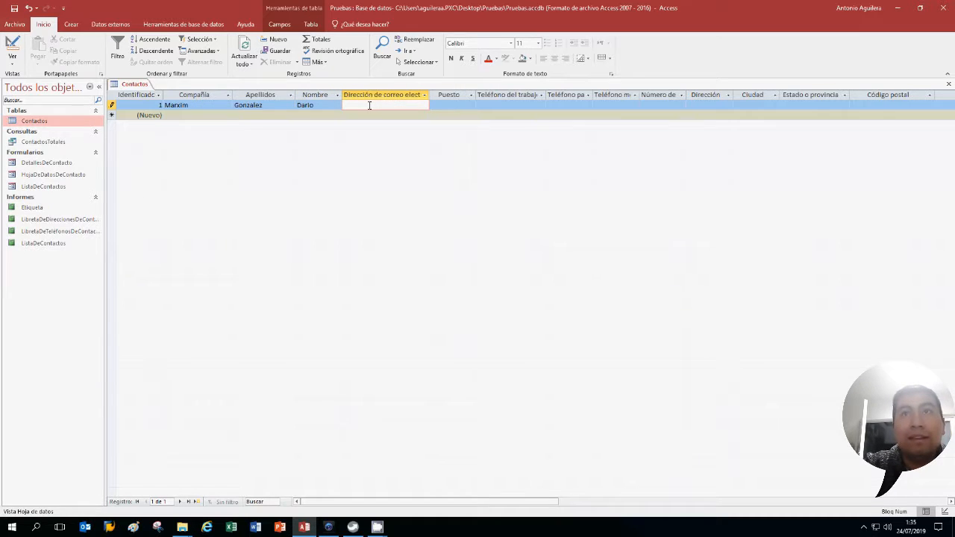
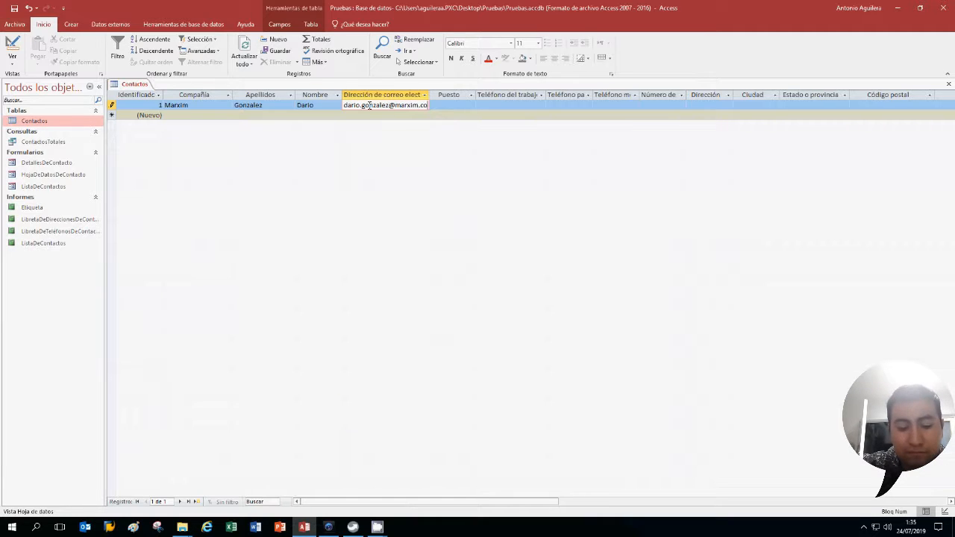
pyautogui.press('Tab')
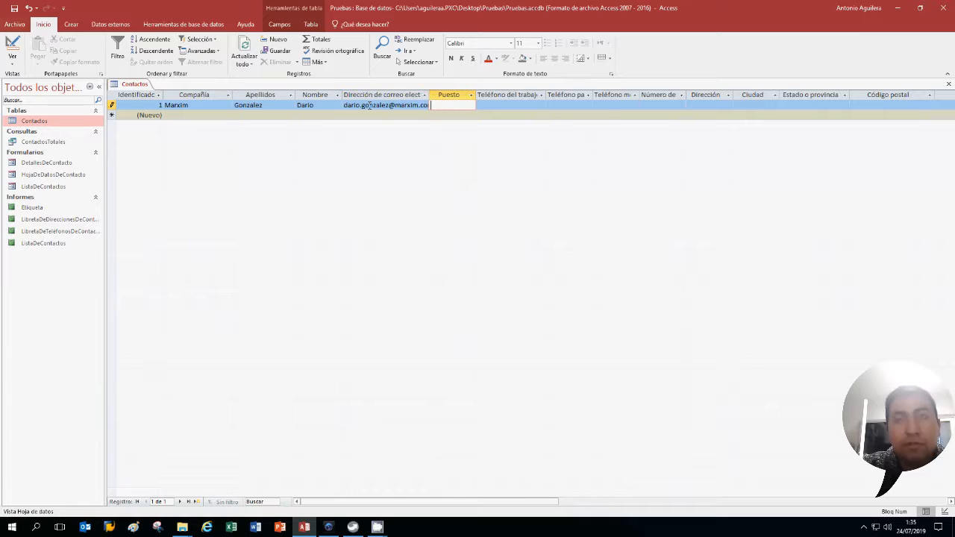
pyautogui.write('CE')
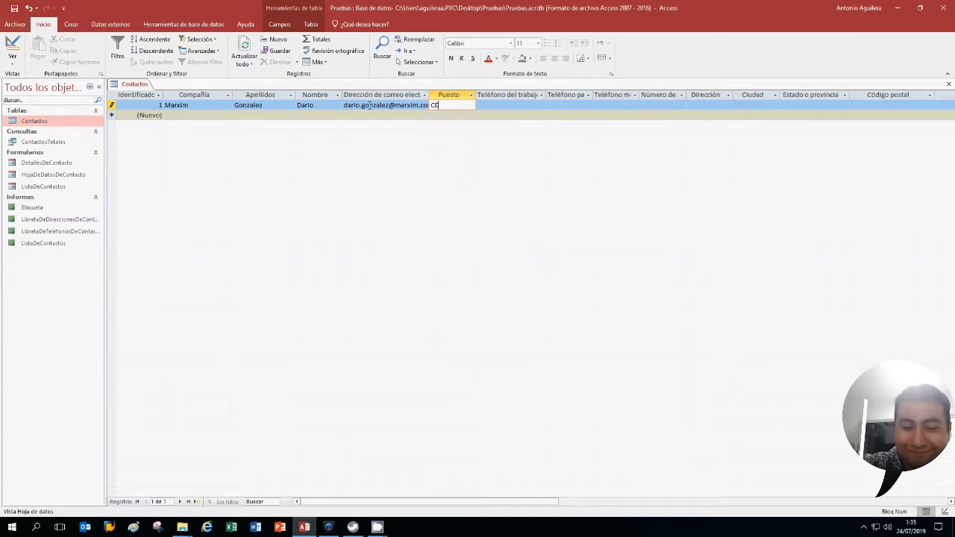
pyautogui.write('O Manager')
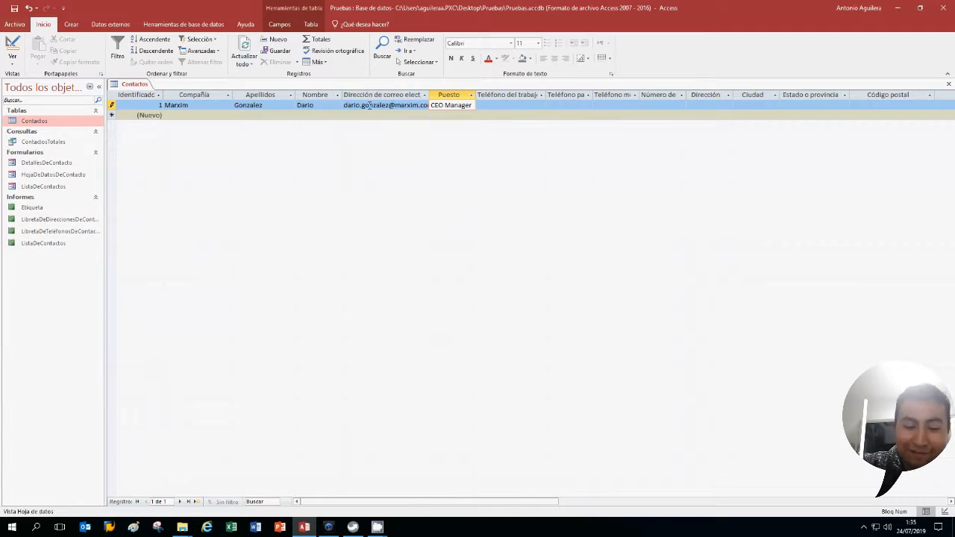
pyautogui.press('Tab')
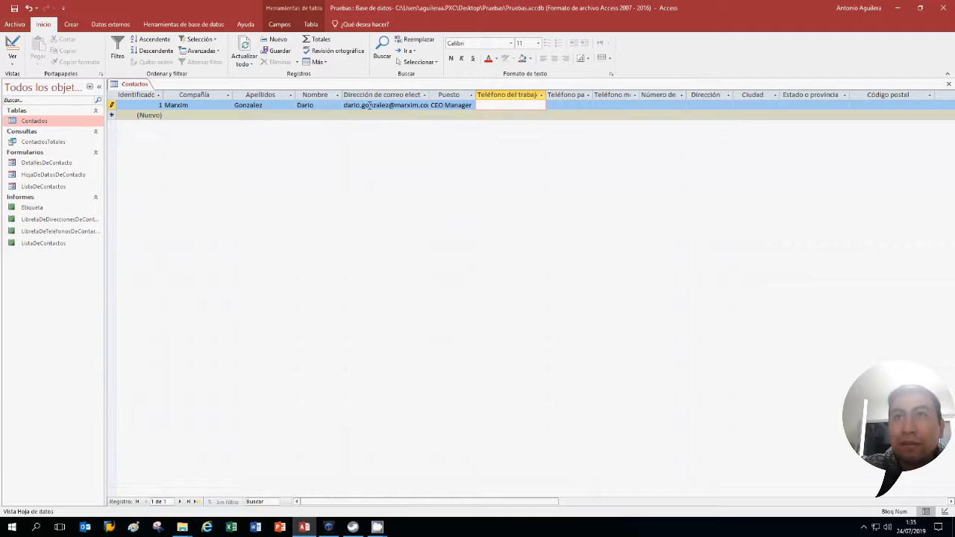
# Enter the contact's work and home phone numbers, then place the cursor in Teléfono móvil
pyautogui.write('55555')
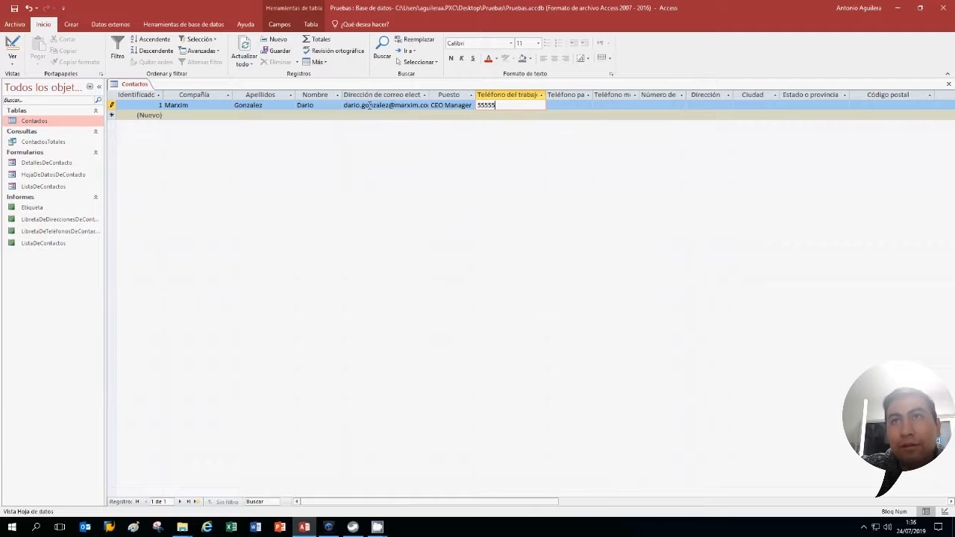
pyautogui.press('Tab')
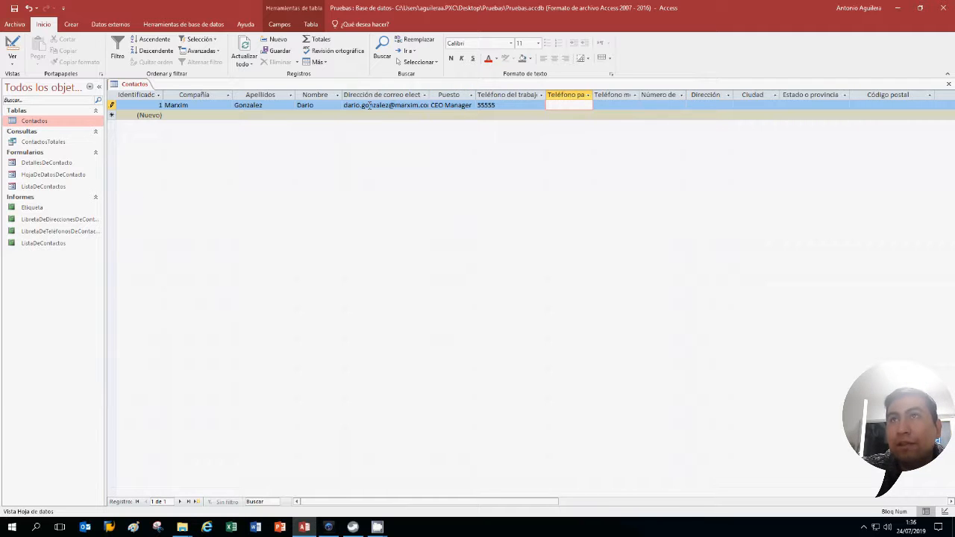
pyautogui.write('55555')
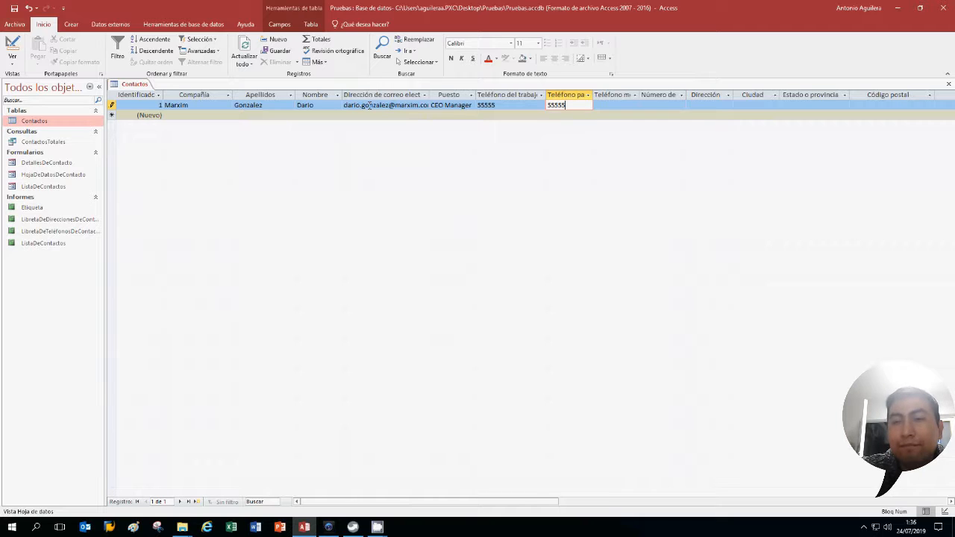
pyautogui.press('Tab')
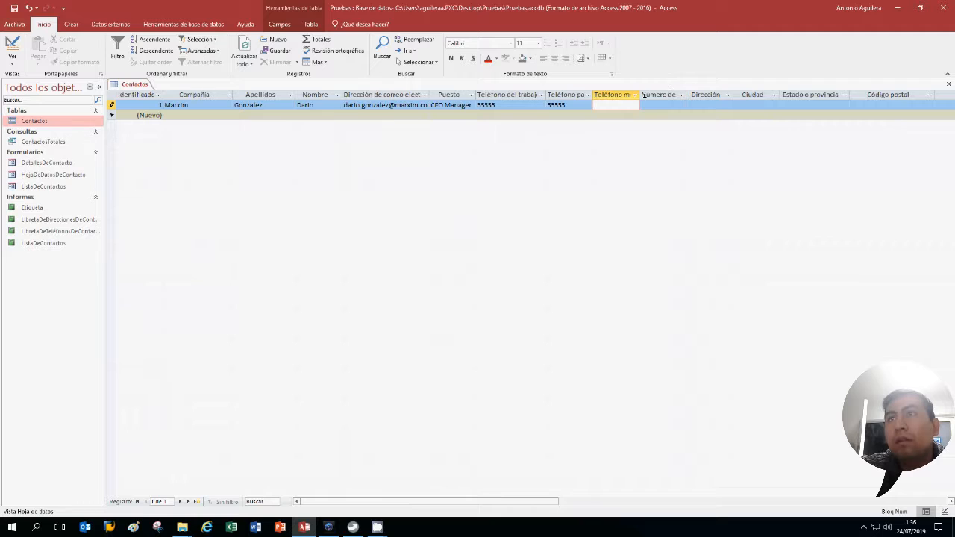
pyautogui.click(635, 95)
pyautogui.click(626, 103)
pyautogui.click(626, 105)
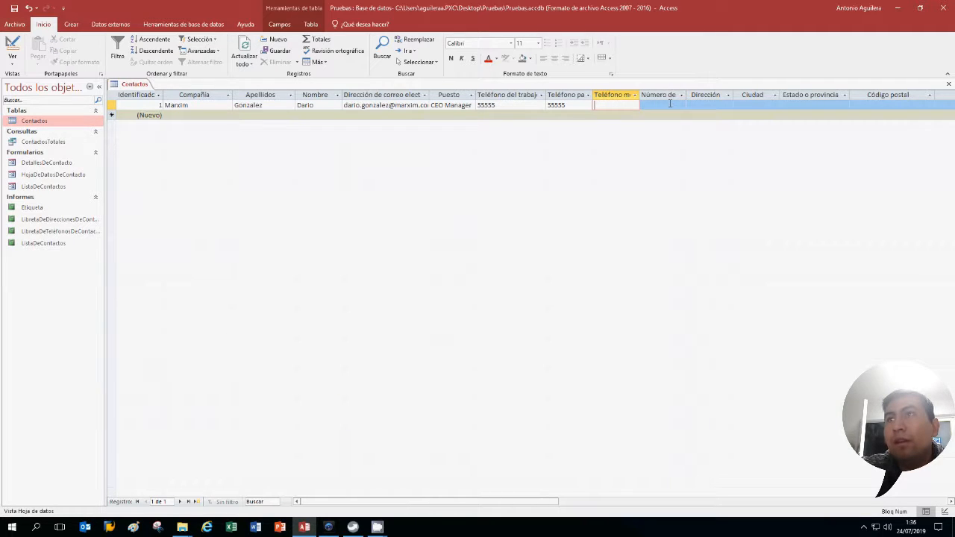
# Enter the mobile number, widen the Número de fax column, and fill in street address and city
pyautogui.write('5555')
pyautogui.press('Tab')
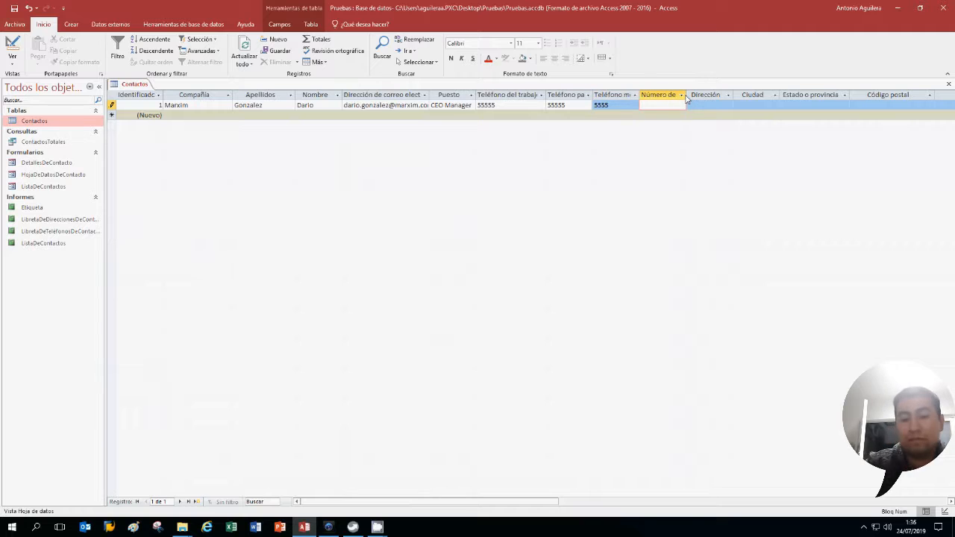
pyautogui.moveTo(685, 94); pyautogui.dragTo(706, 95)
pyautogui.press('Tab')
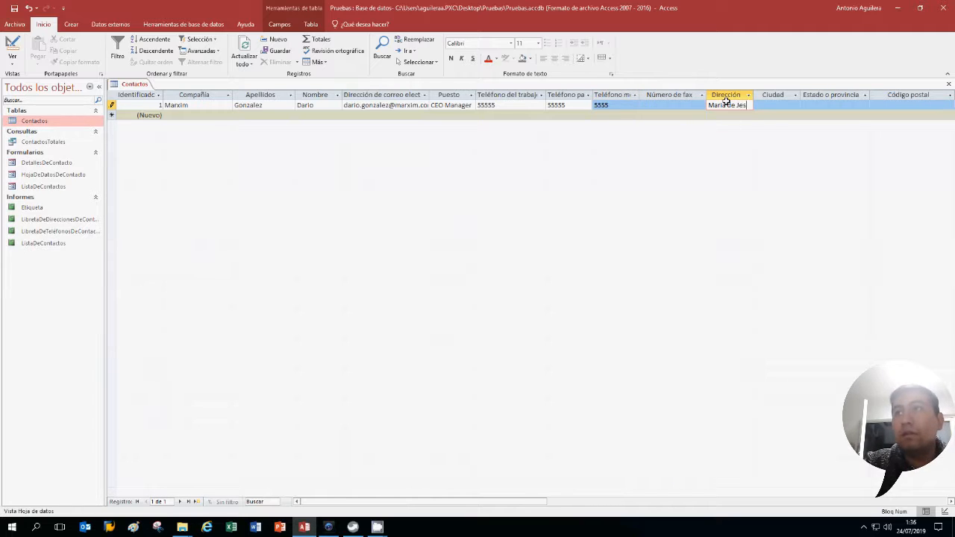
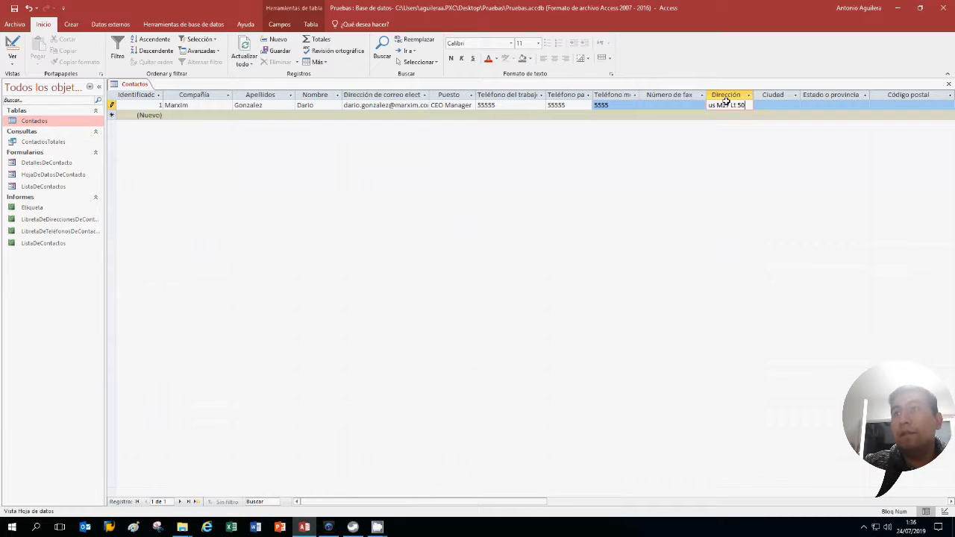
pyautogui.press('Tab')
pyautogui.write('Ecate')
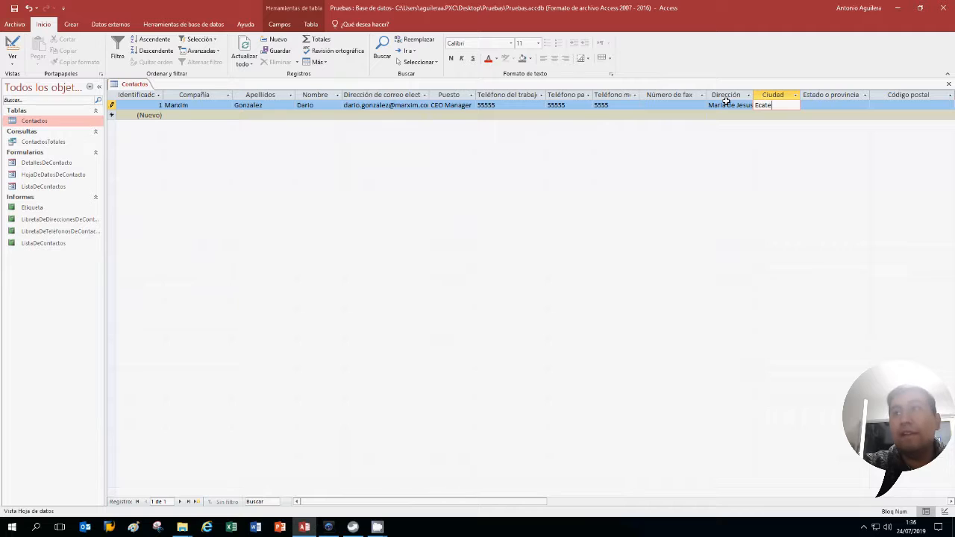
pyautogui.write('pec')
pyautogui.press('Tab')
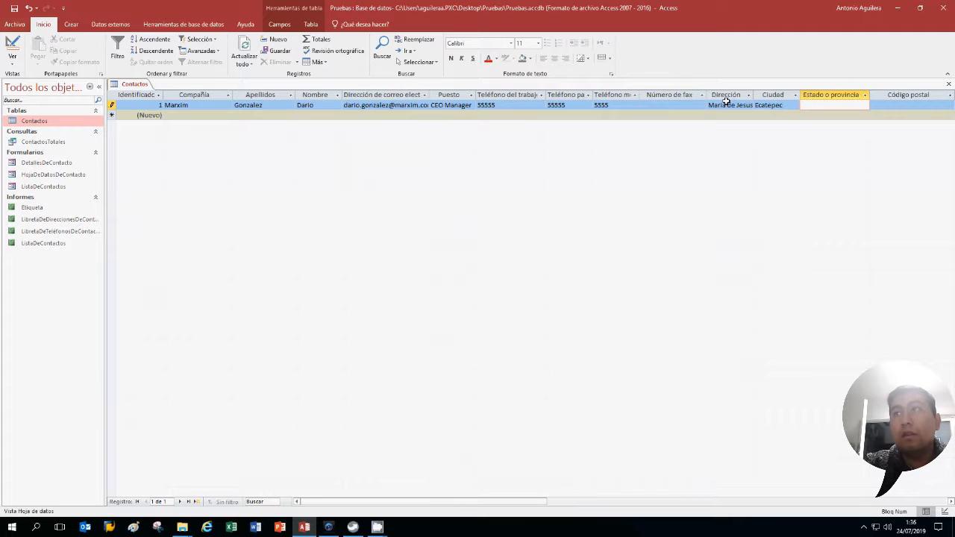
# Extend the city name, then enter state Mexico, the postal code and country Mexico
pyautogui.click(786, 104)
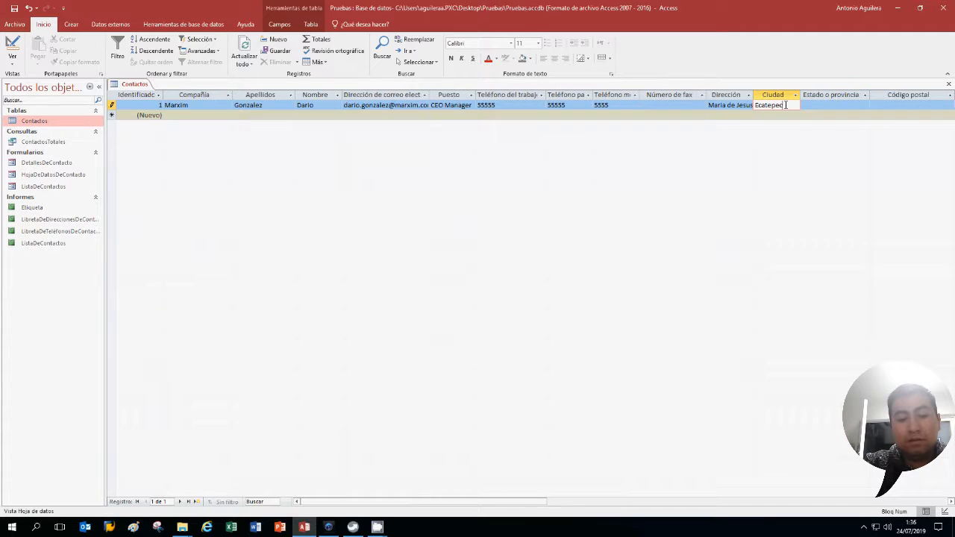
pyautogui.write('de Morelos')
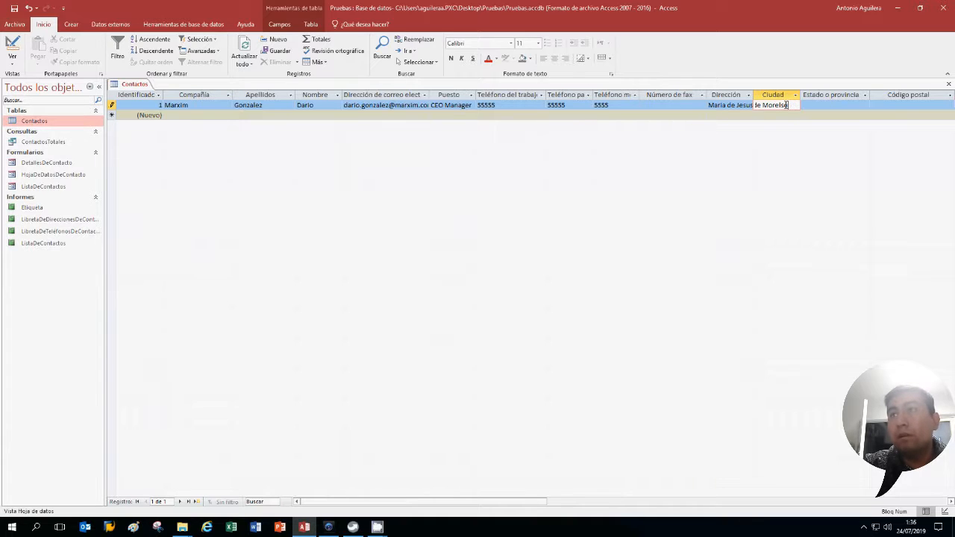
pyautogui.press('Tab')
pyautogui.write('Mexico')
pyautogui.press('Tab')
pyautogui.write('55414')
pyautogui.press('Tab')
pyautogui.write('Mexico')
pyautogui.press('Tab')
# Enter web page marxim.com.mx and the note 'etcc etc'
pyautogui.write('M')
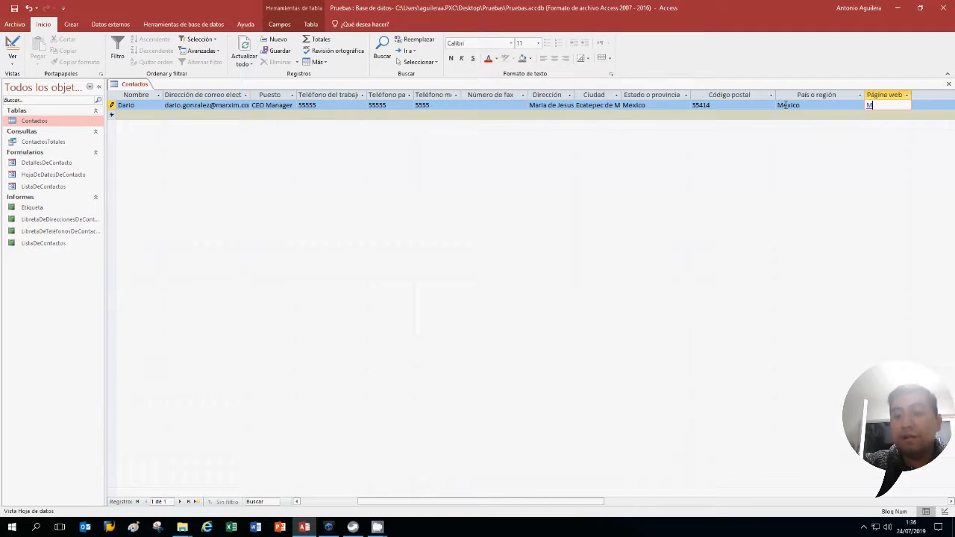
pyautogui.press('BackSpace')
pyautogui.write('marxim.com.mx')
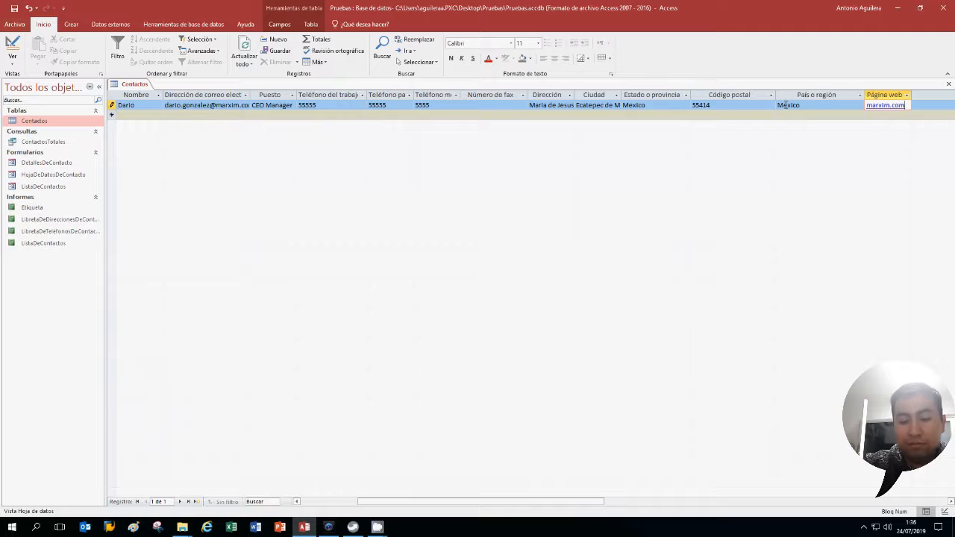
pyautogui.press('Tab')
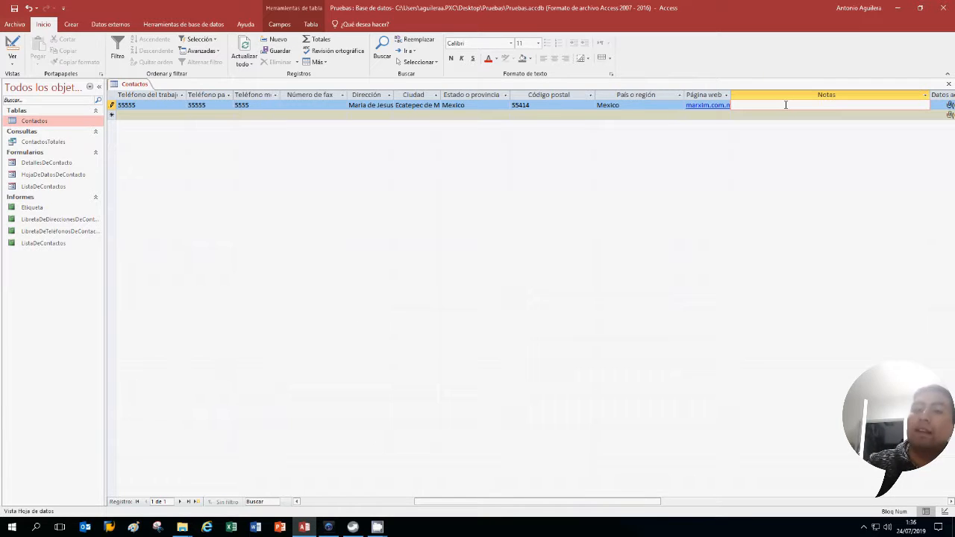
pyautogui.write('etcc etc')
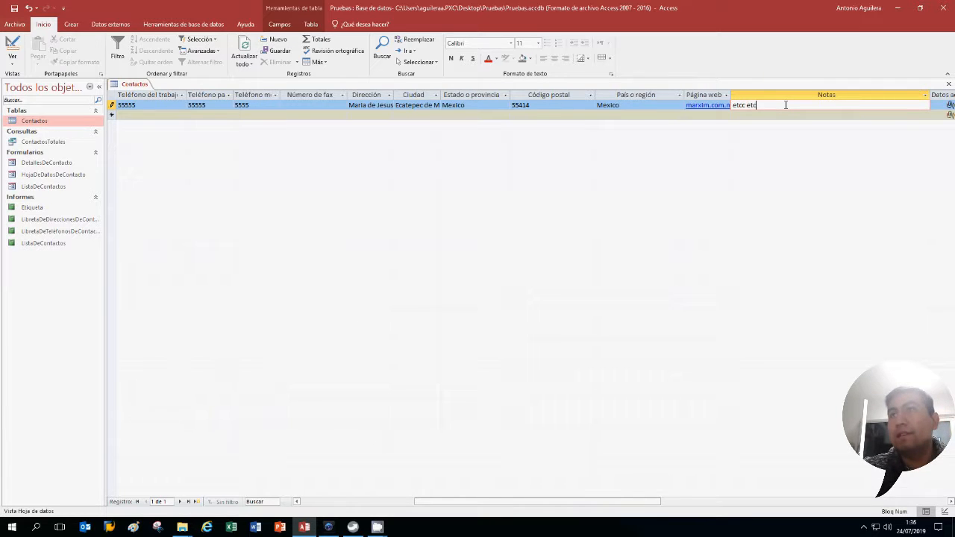
pyautogui.press('Tab')
pyautogui.press('Tab')
pyautogui.press('Tab')
pyautogui.press('Tab')
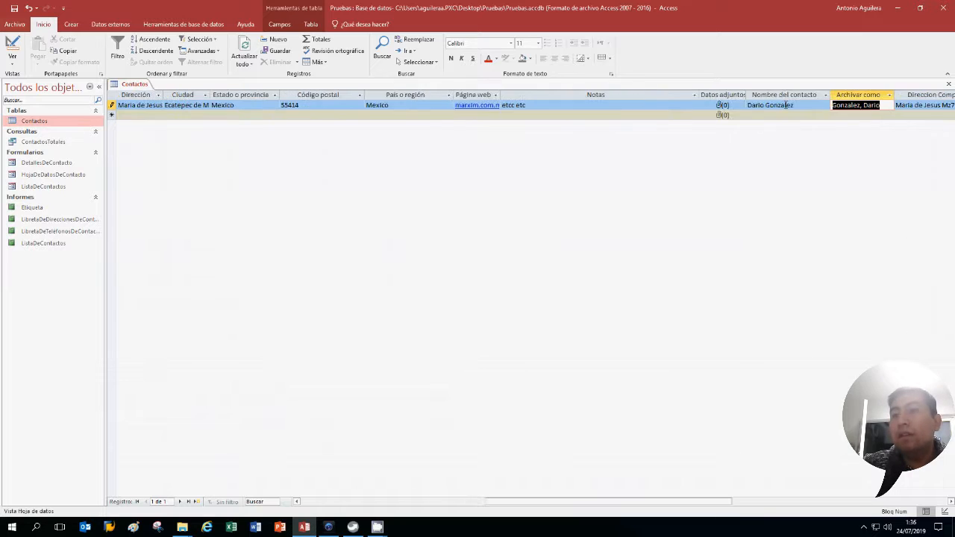
# Inspect the calculated Nombre del contacto and Archivar como values, then scroll over to Direccion Completa
pyautogui.click(813, 106)
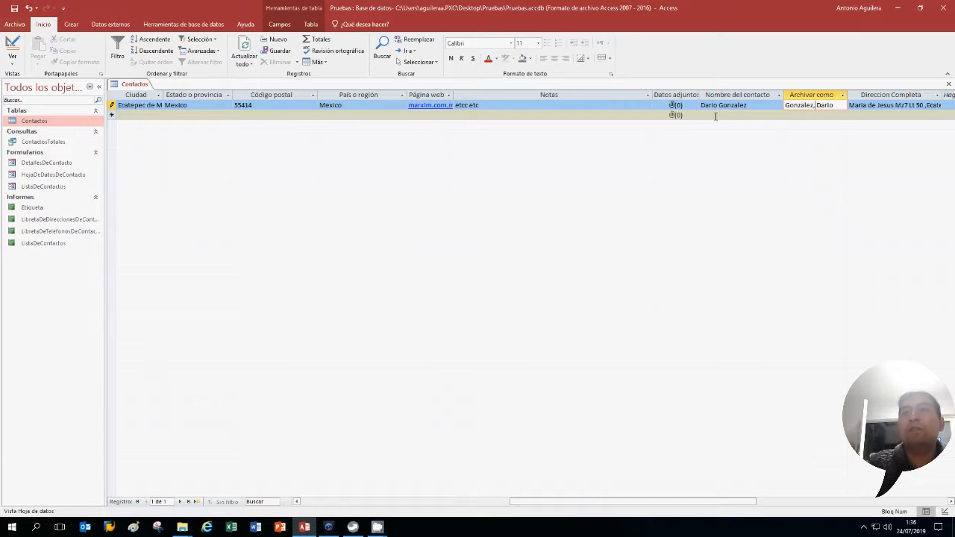
pyautogui.click(731, 106)
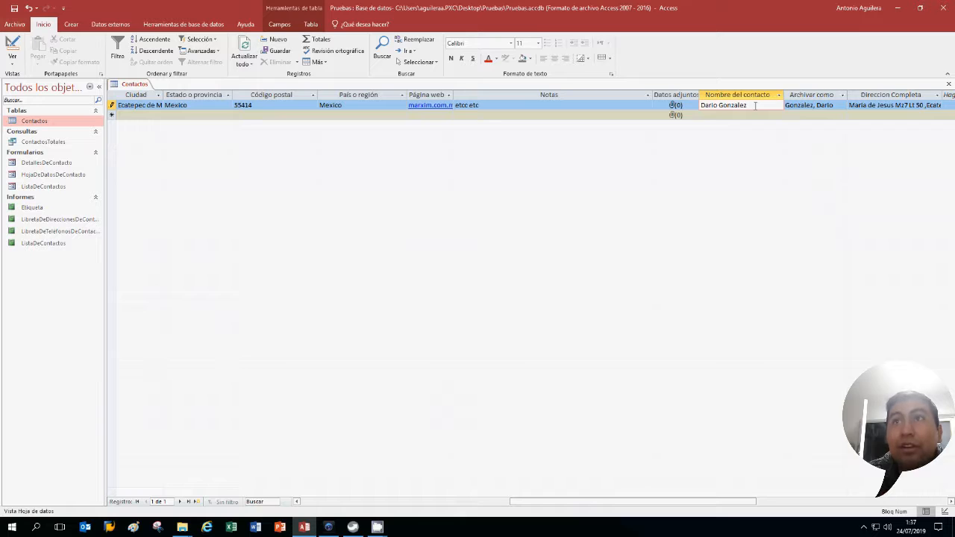
pyautogui.click(812, 105)
pyautogui.moveTo(634, 503); pyautogui.dragTo(708, 503)
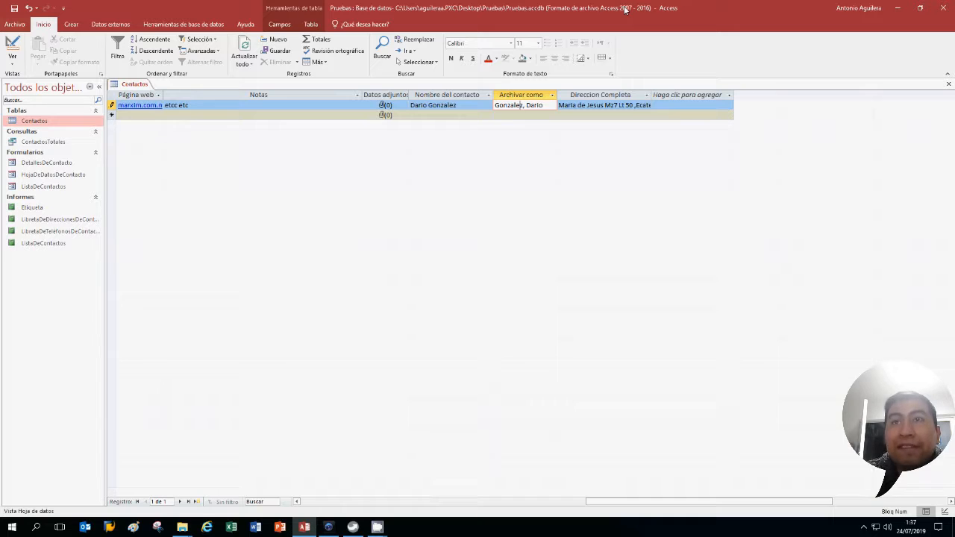
pyautogui.click(553, 105)
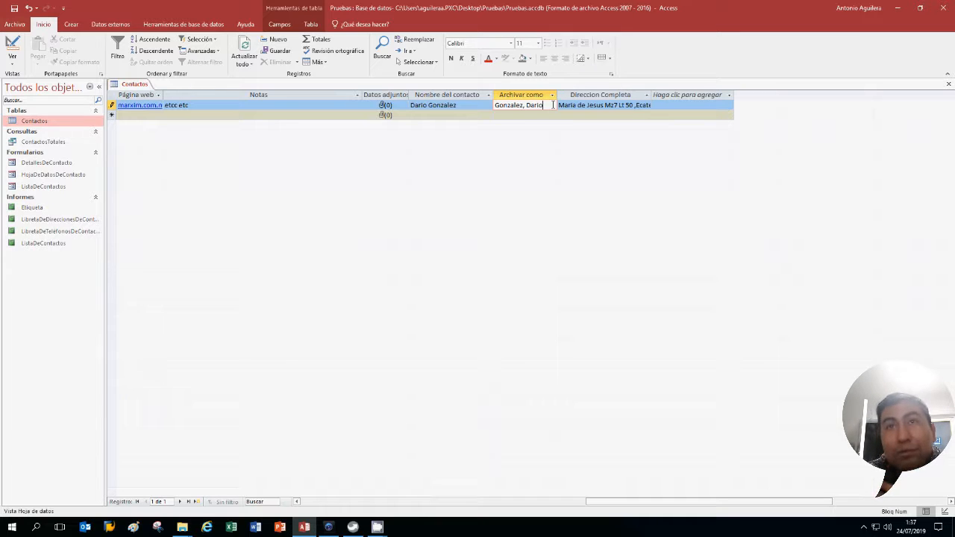
pyautogui.moveTo(528, 105); pyautogui.dragTo(524, 106)
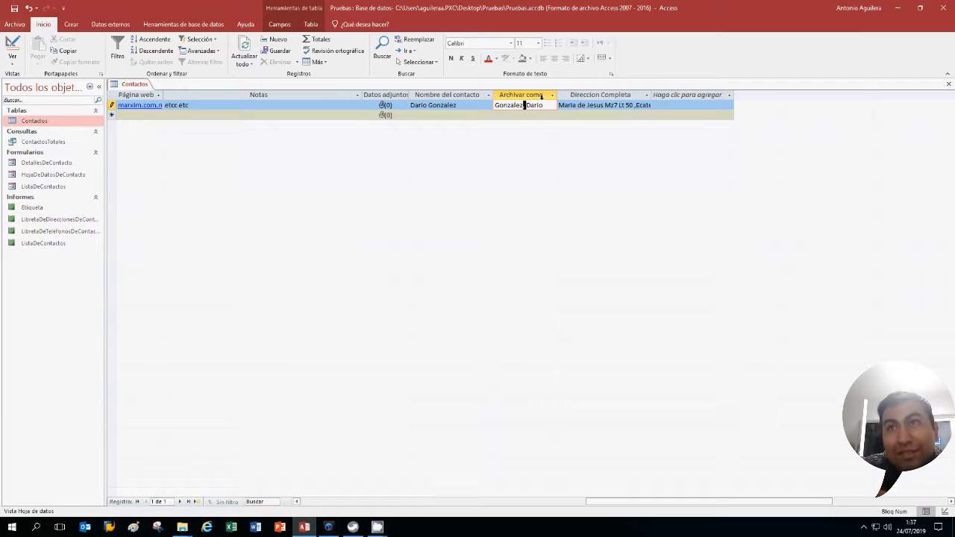
pyautogui.press('Tab')
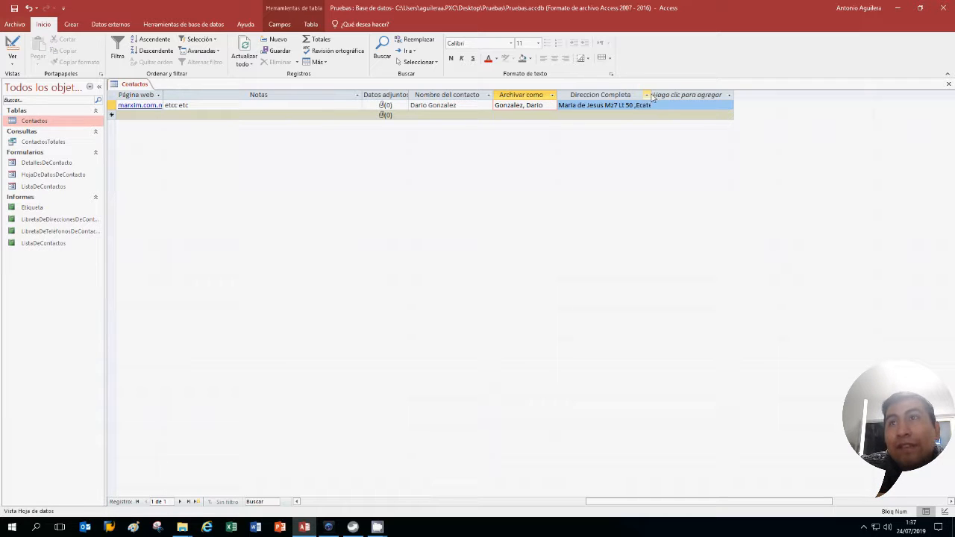
# Resize the Direccion Completa column to show the joined address and save the record
pyautogui.moveTo(651, 95); pyautogui.dragTo(558, 107)
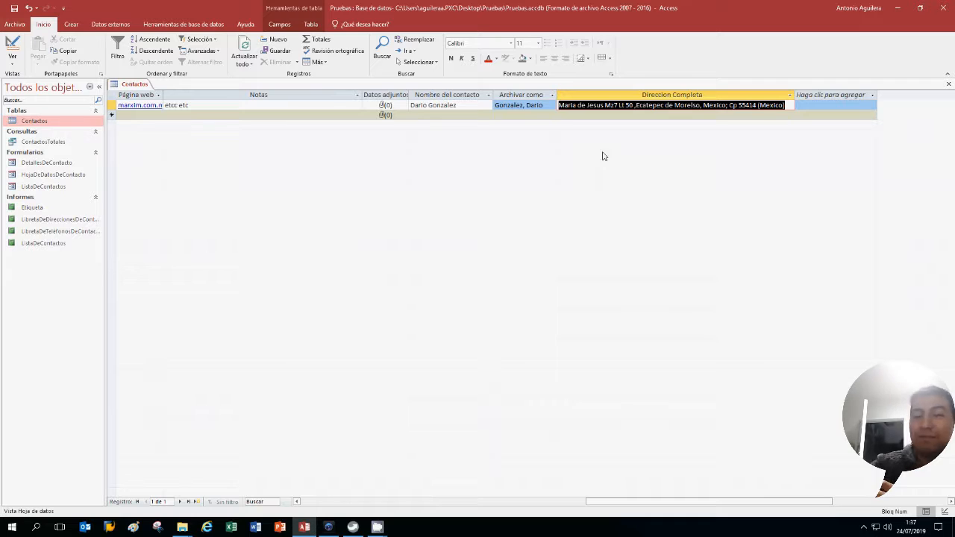
pyautogui.click(612, 115)
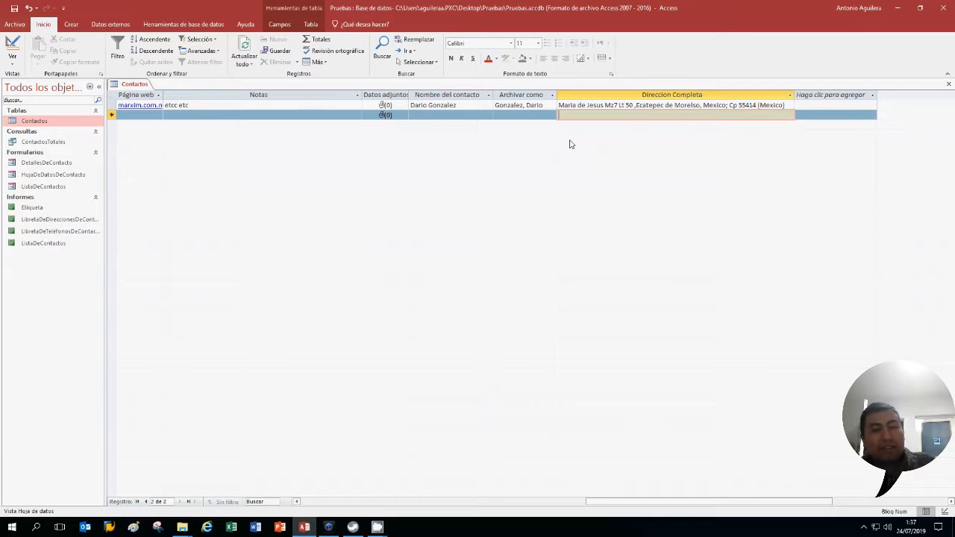